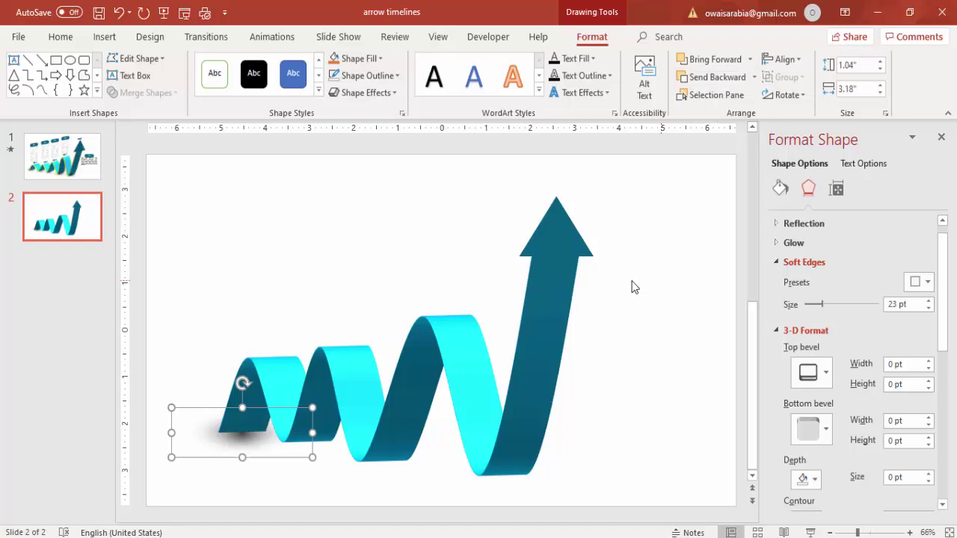
# Place a shadow beneath the middle lower bend and send the right-bend shadow backward.
pyautogui.moveTo(250, 440); pyautogui.dragTo(302, 449)
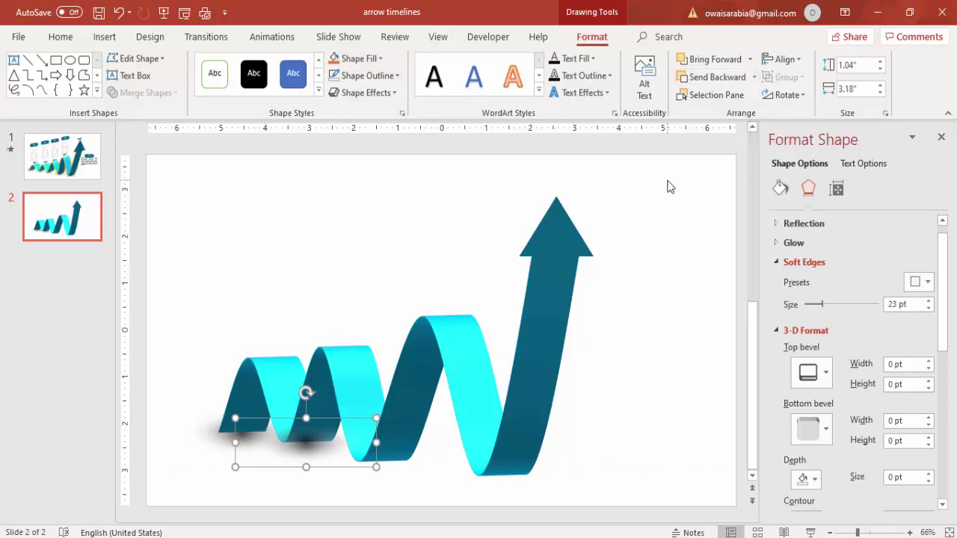
pyautogui.moveTo(293, 466); pyautogui.dragTo(498, 478)
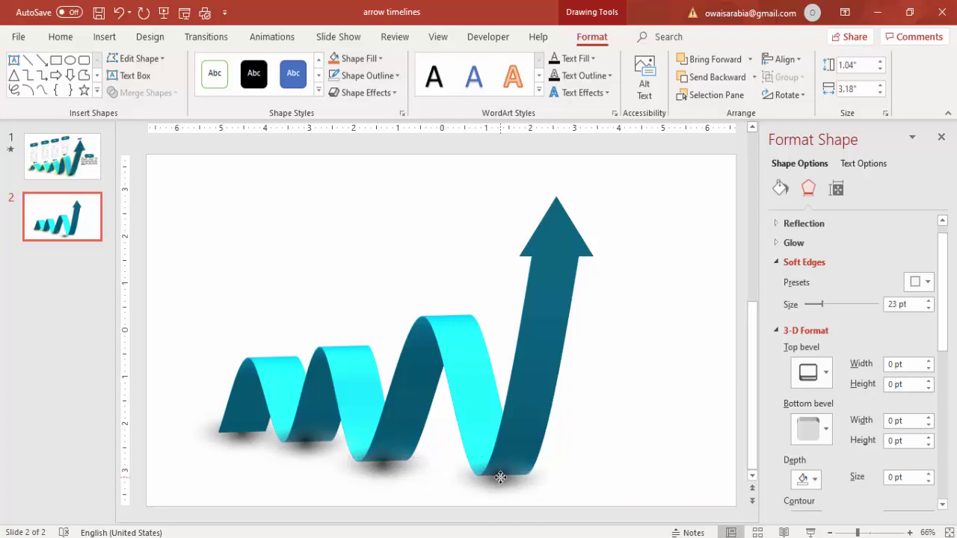
pyautogui.click(500, 477)
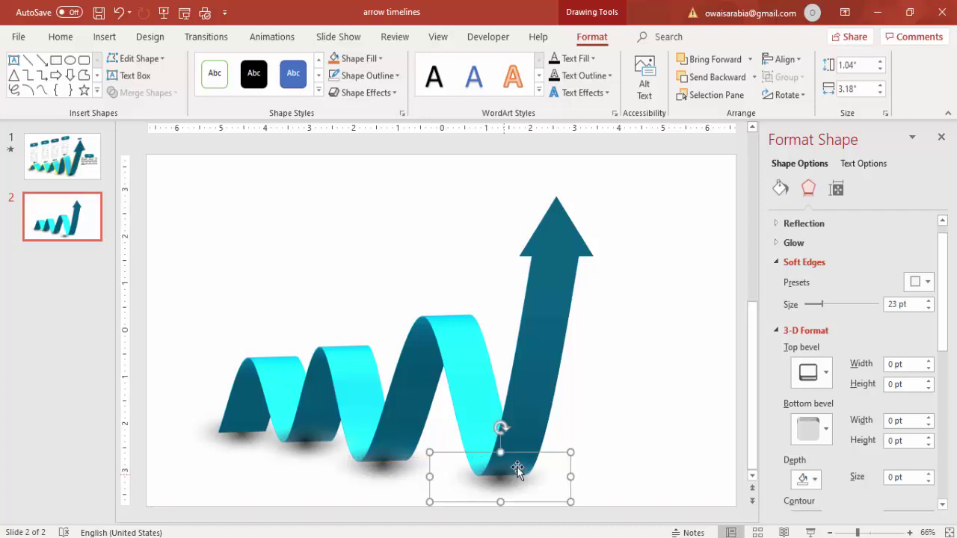
pyautogui.click(753, 77)
pyautogui.click(736, 113)
# Select all three shadows together and send them to the back, behind the ribbon.
pyautogui.keyDown('shift'); pyautogui.click(385, 464); pyautogui.keyUp('shift')
pyautogui.keyDown('shift'); pyautogui.click(246, 449); pyautogui.keyUp('shift')
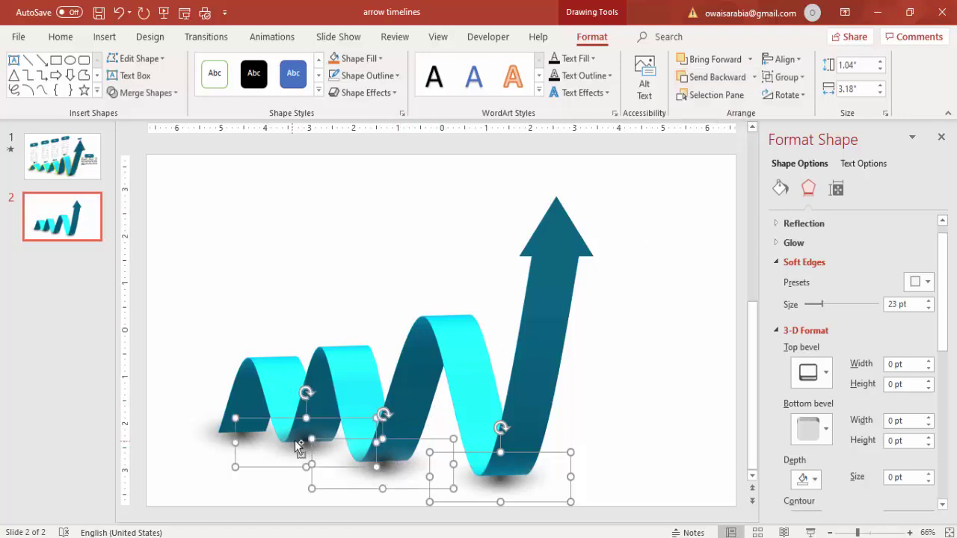
pyautogui.click(753, 77)
pyautogui.click(723, 112)
pyautogui.click(599, 323)
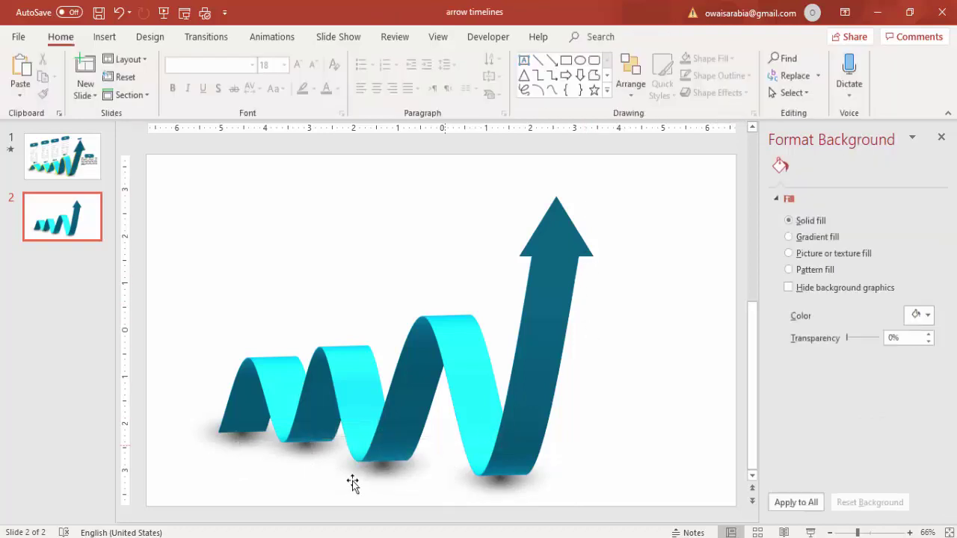
# Set the right shadow's first gradient stop to position 16% and transparency 57%.
pyautogui.click(498, 487)
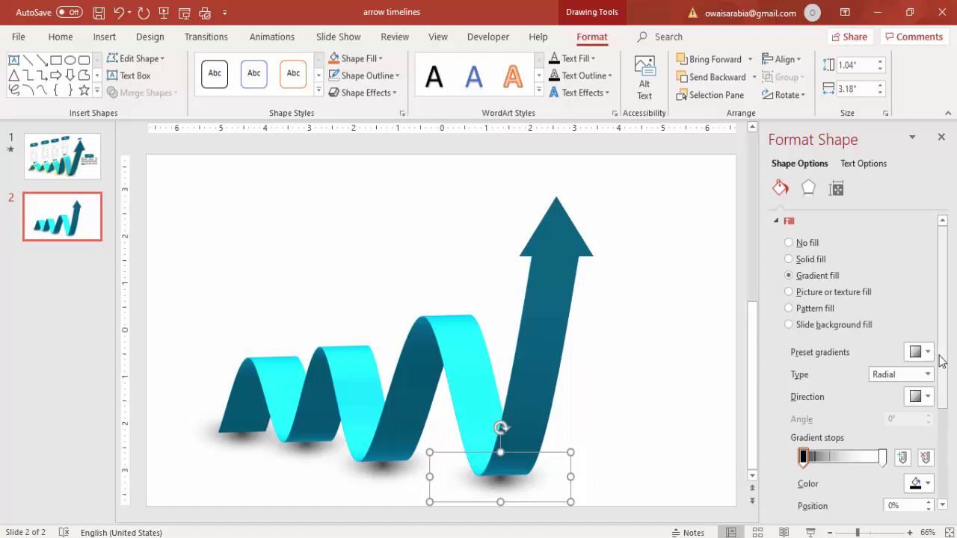
pyautogui.scroll(-1, 944, 366)
pyautogui.moveTo(805, 434); pyautogui.dragTo(816, 438)
pyautogui.scroll(-2, 876, 459)
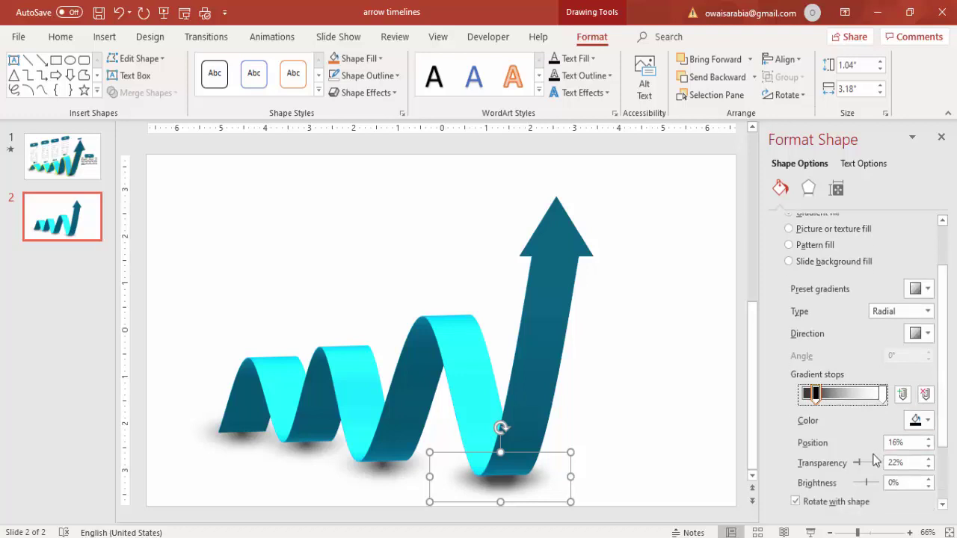
pyautogui.moveTo(860, 462); pyautogui.dragTo(868, 467)
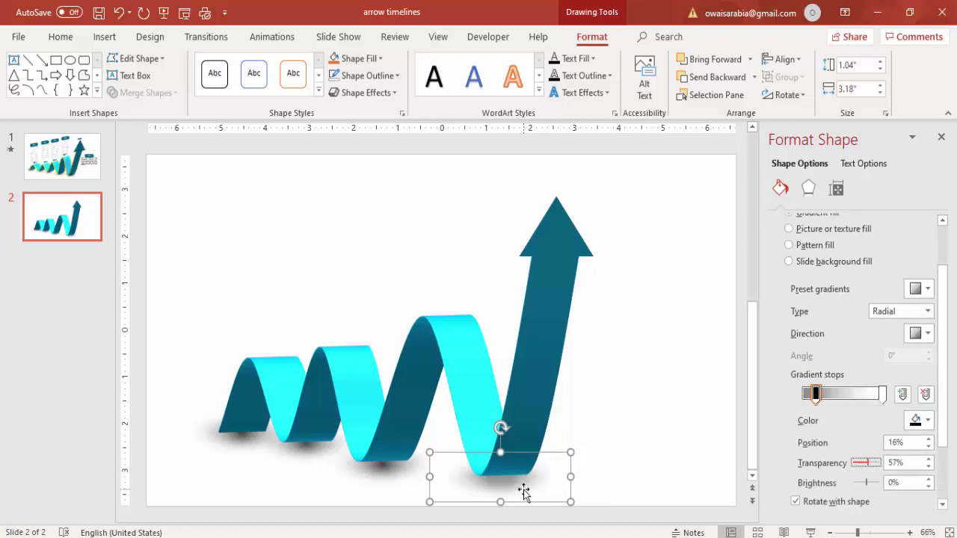
# Copy the right shadow's formatting onto the middle and left shadows with Format Painter.
pyautogui.click(63, 41)
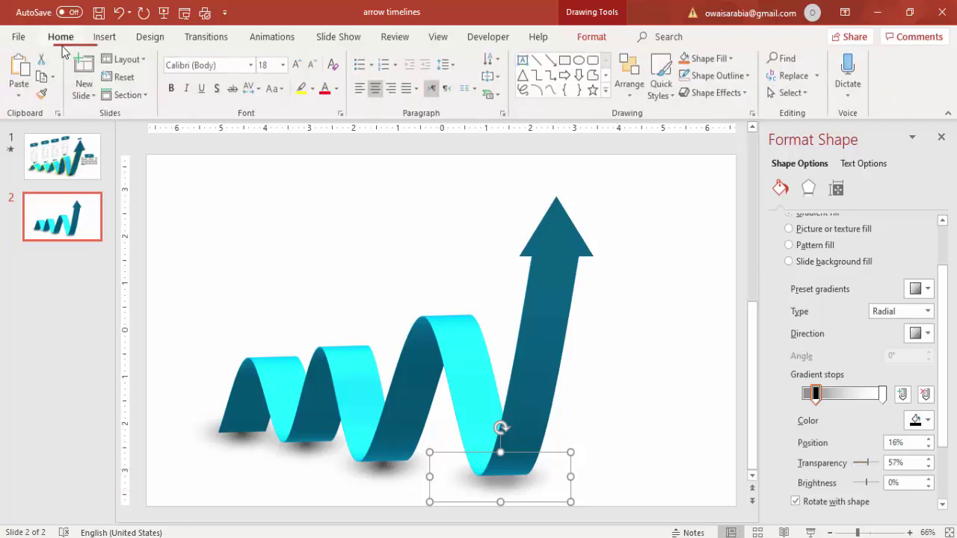
pyautogui.click(42, 97)
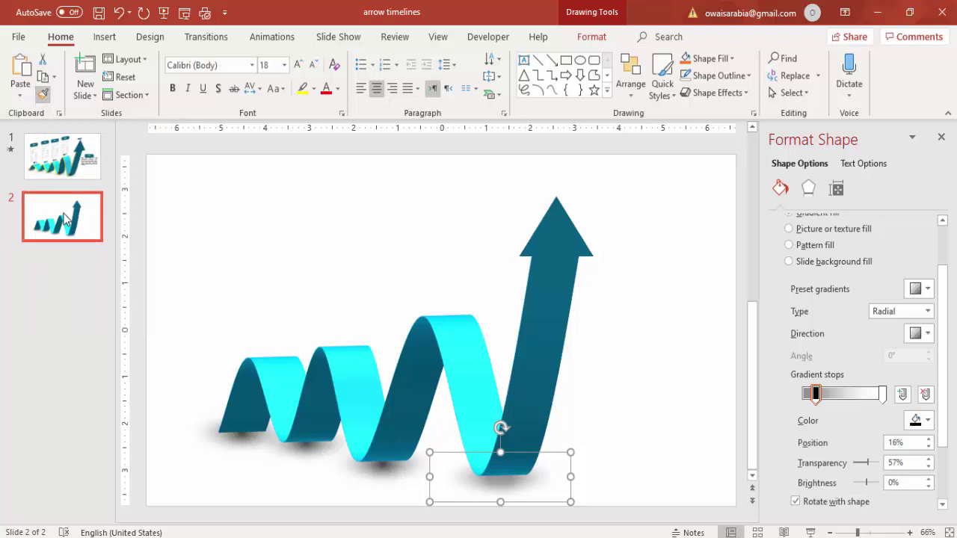
pyautogui.click(386, 470)
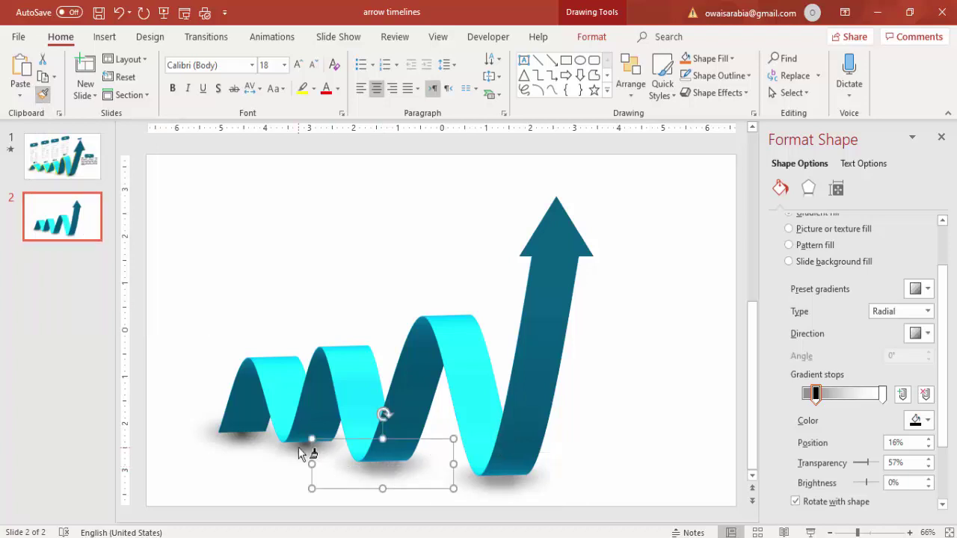
pyautogui.click(305, 452)
pyautogui.click(211, 441)
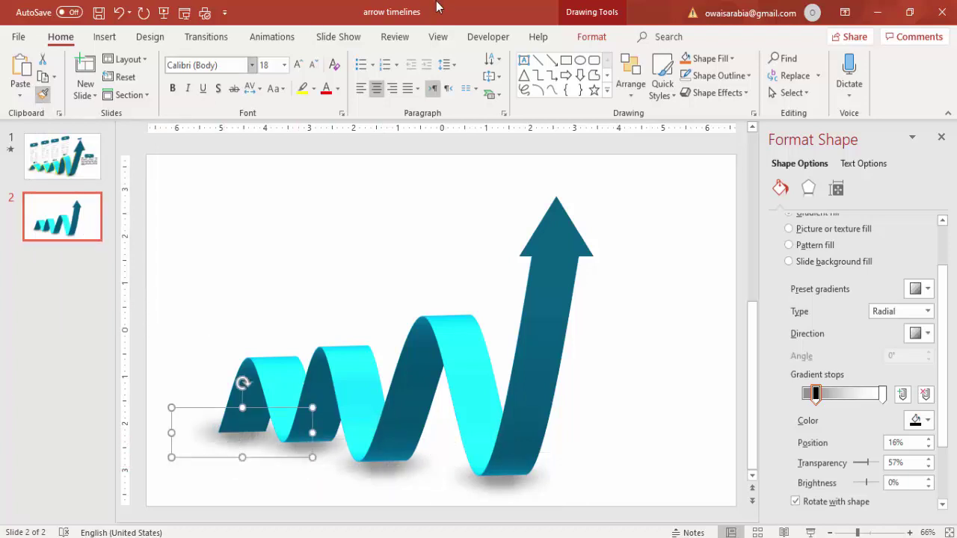
pyautogui.click(321, 270)
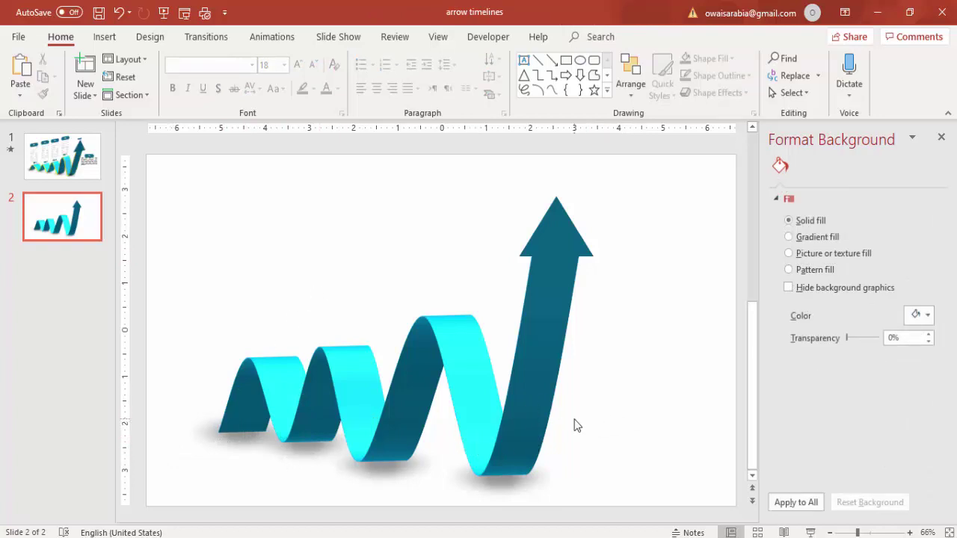
# Add a bold, centred, 20 pt Century Gothic '2017' label above the first crest.
pyautogui.click(104, 38)
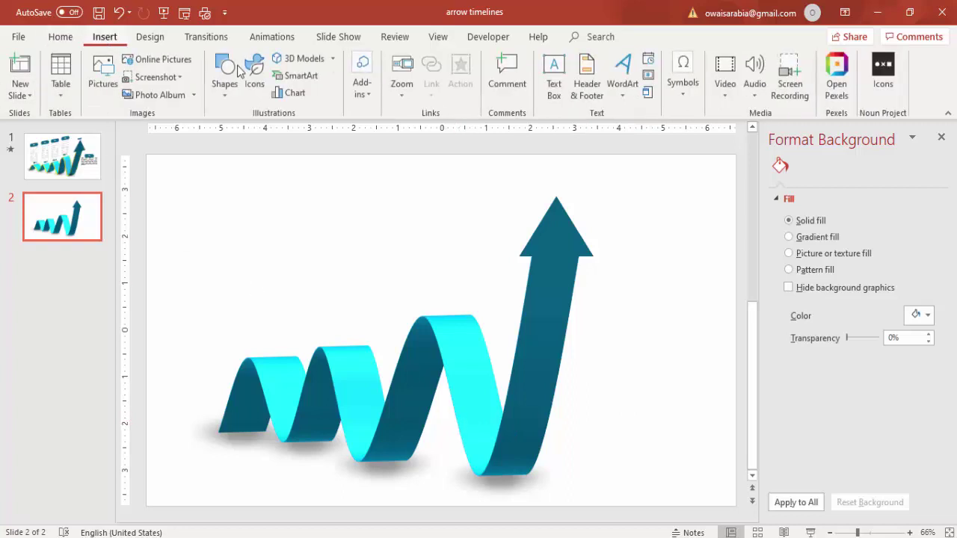
pyautogui.click(554, 83)
pyautogui.moveTo(257, 329); pyautogui.dragTo(302, 349)
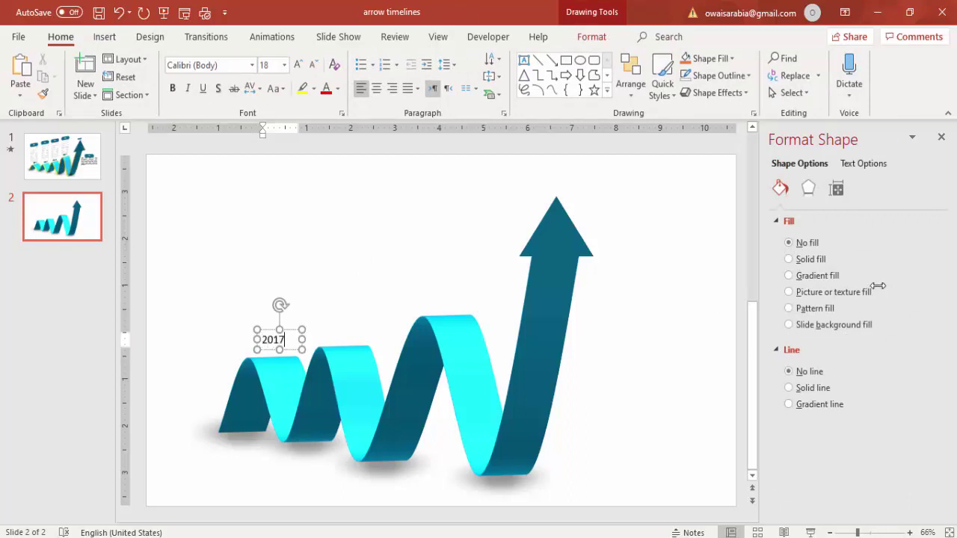
pyautogui.click(293, 332)
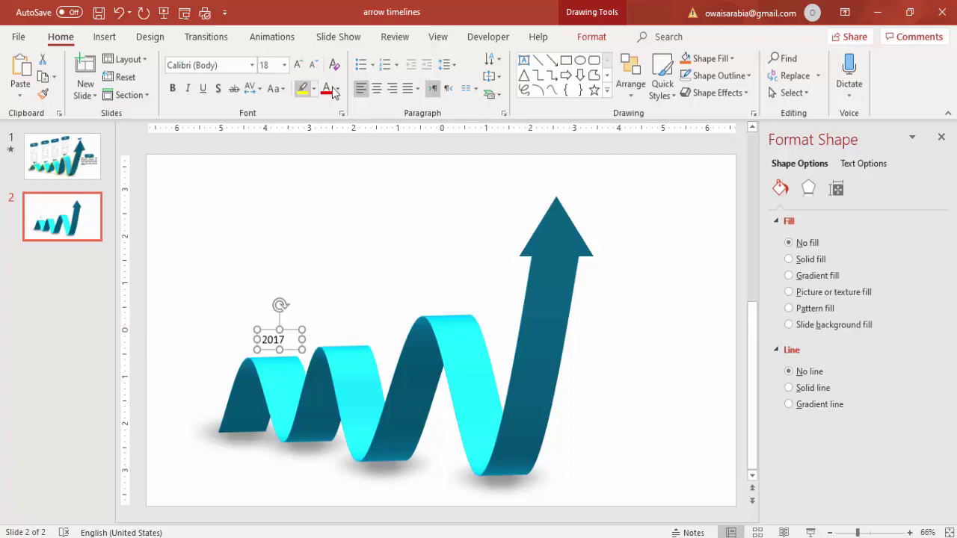
pyautogui.click(242, 66)
pyautogui.write('Centur')
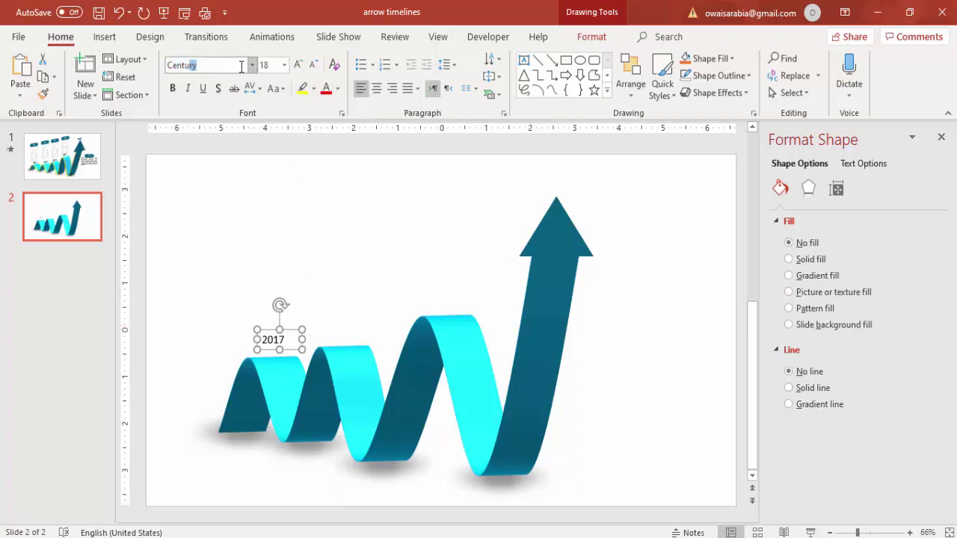
pyautogui.write('y')
pyautogui.press('Return')
pyautogui.click(172, 88)
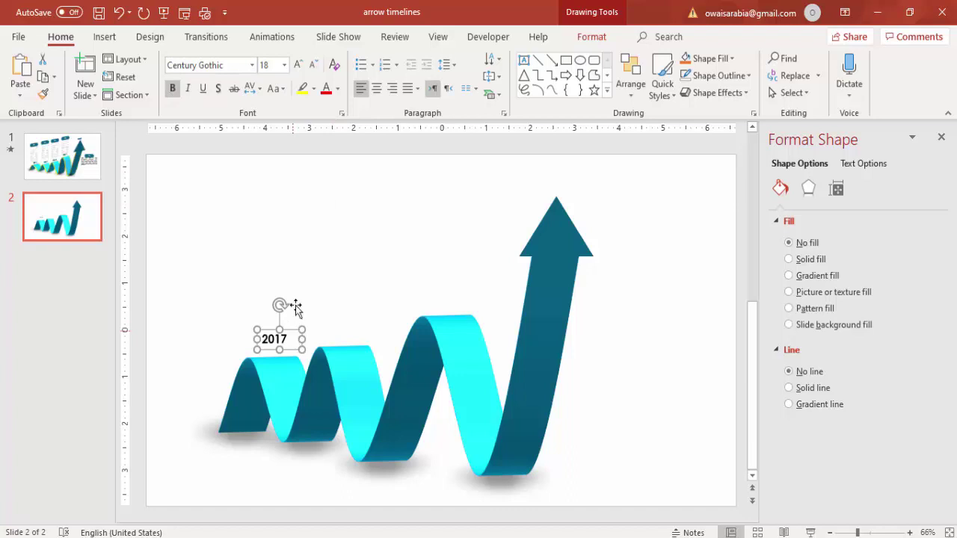
pyautogui.hotkey('ctrl', 'e')
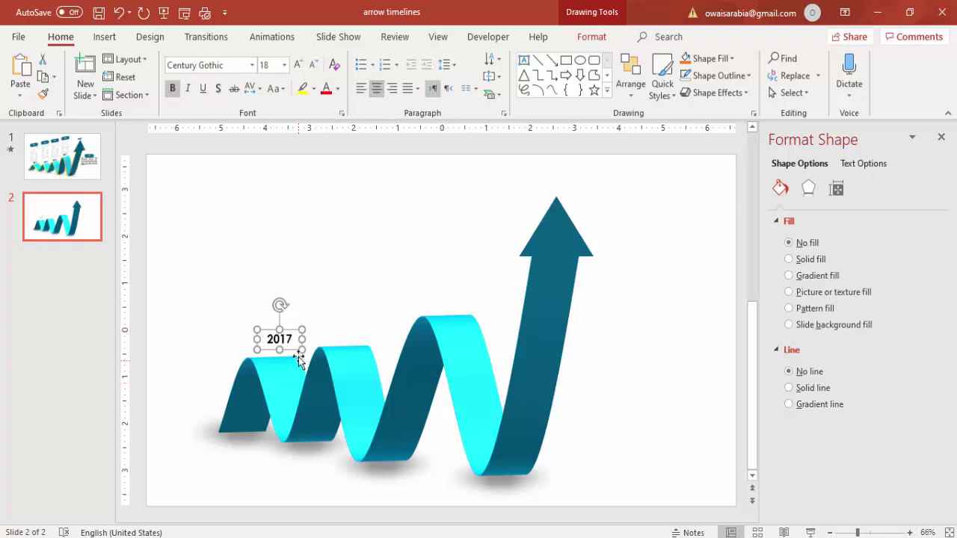
pyautogui.moveTo(292, 329); pyautogui.dragTo(283, 349)
pyautogui.click(298, 66)
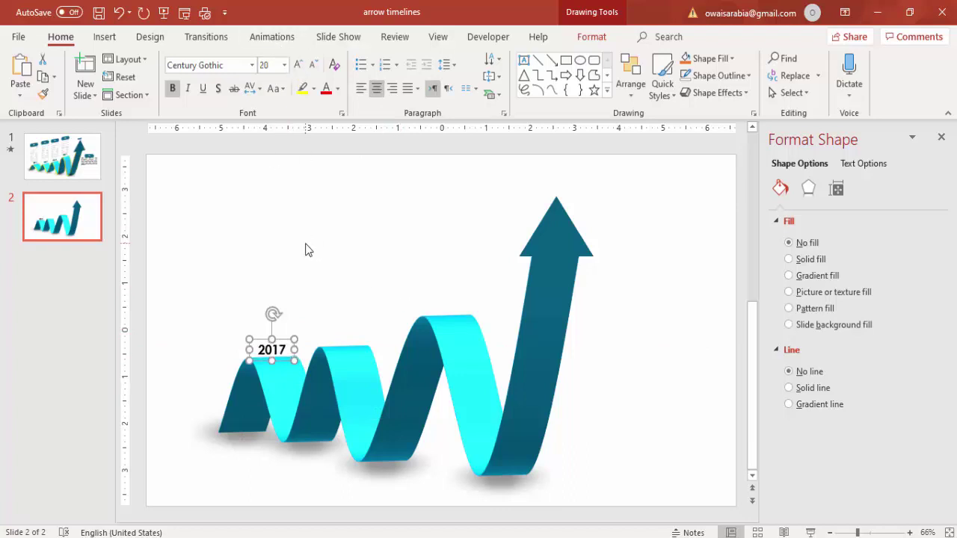
# Copy the label onto the other crests, and place a copy reading '2020' above the arrowhead.
pyautogui.moveTo(299, 337); pyautogui.dragTo(452, 299)
pyautogui.hotkey('ctrl', 'Up')
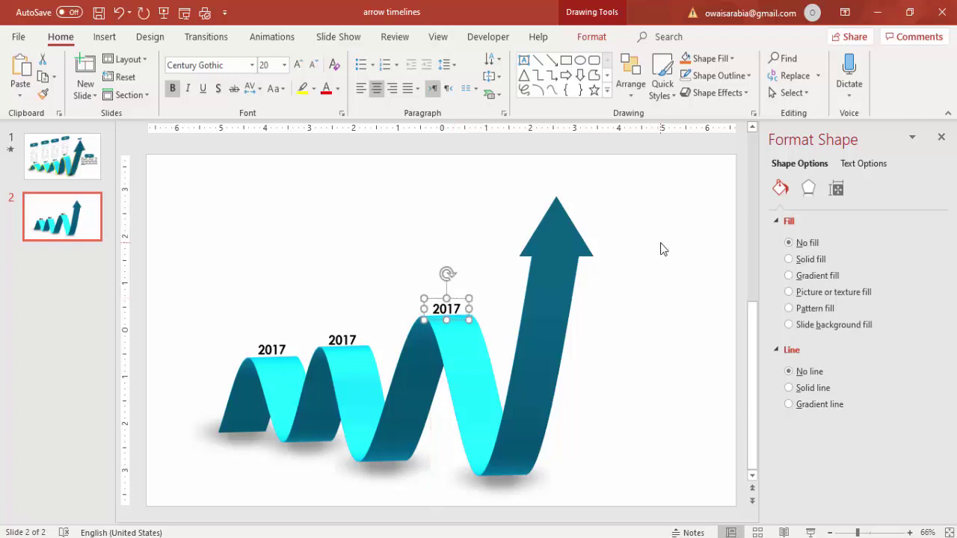
pyautogui.hotkey('ctrl', 'd')
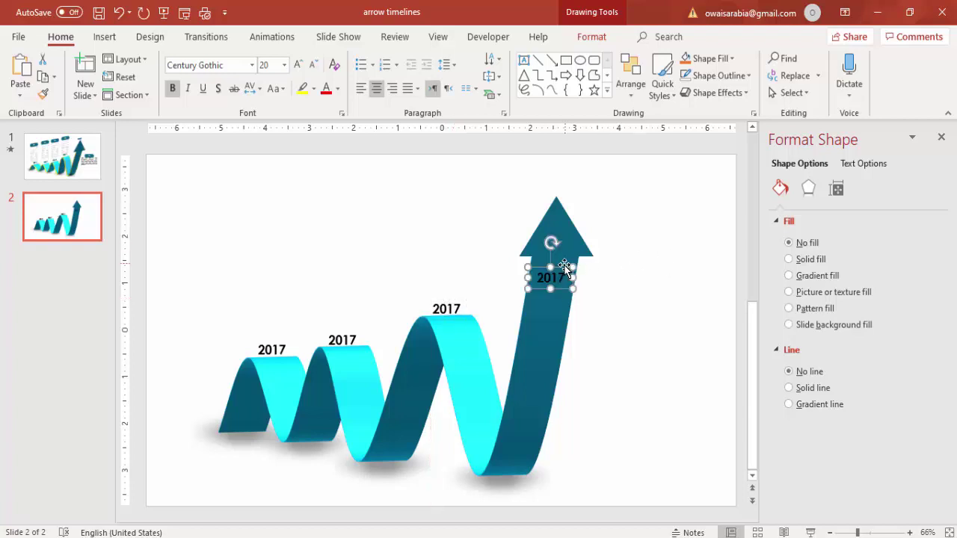
pyautogui.moveTo(563, 270); pyautogui.dragTo(565, 185)
pyautogui.doubleClick(564, 185)
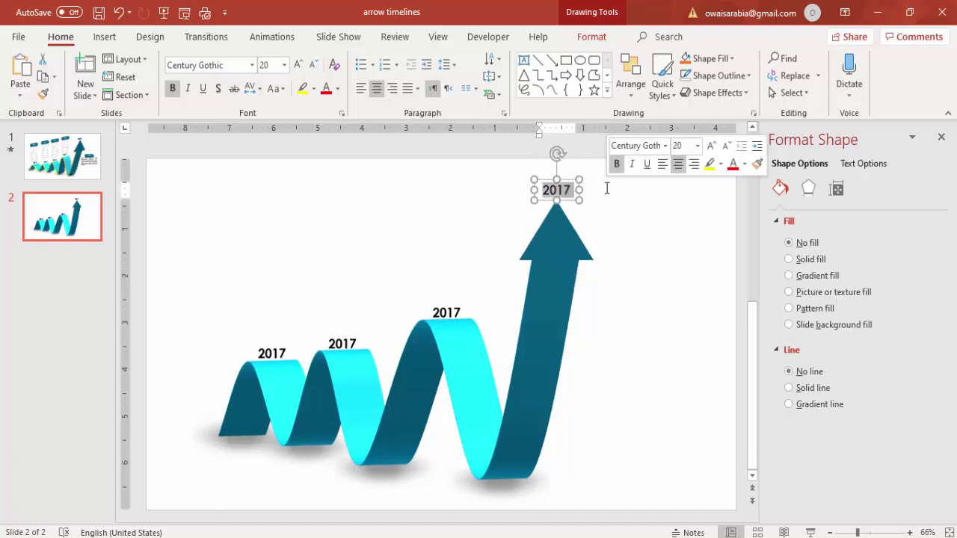
pyautogui.write('2020')
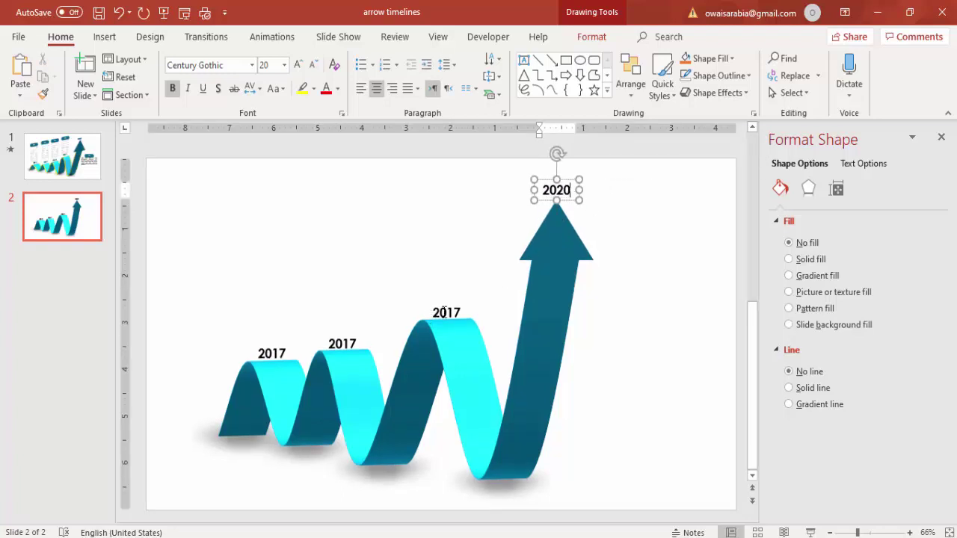
# Change the copied crest labels to read 2019 and 2018.
pyautogui.click(451, 311)
pyautogui.press('Delete')
pyautogui.write('9')
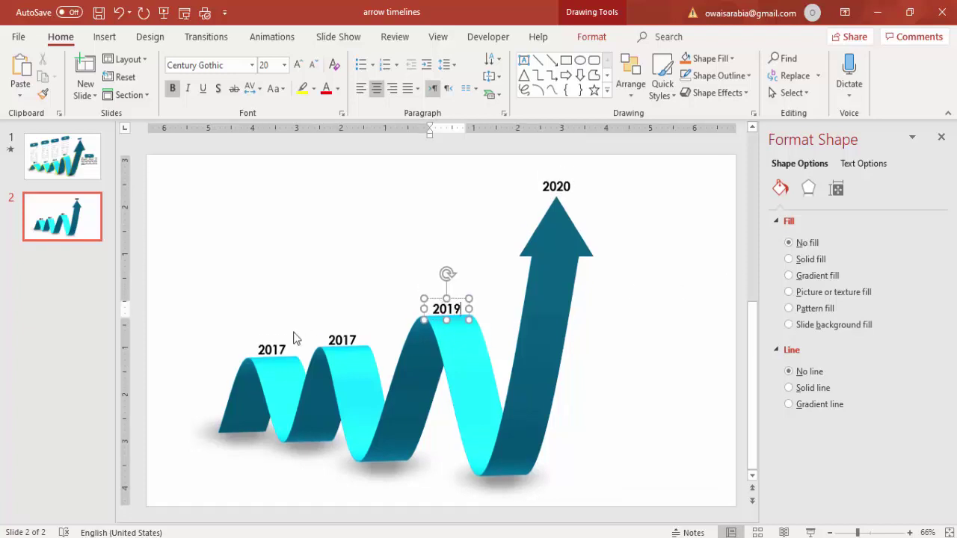
pyautogui.click(358, 346)
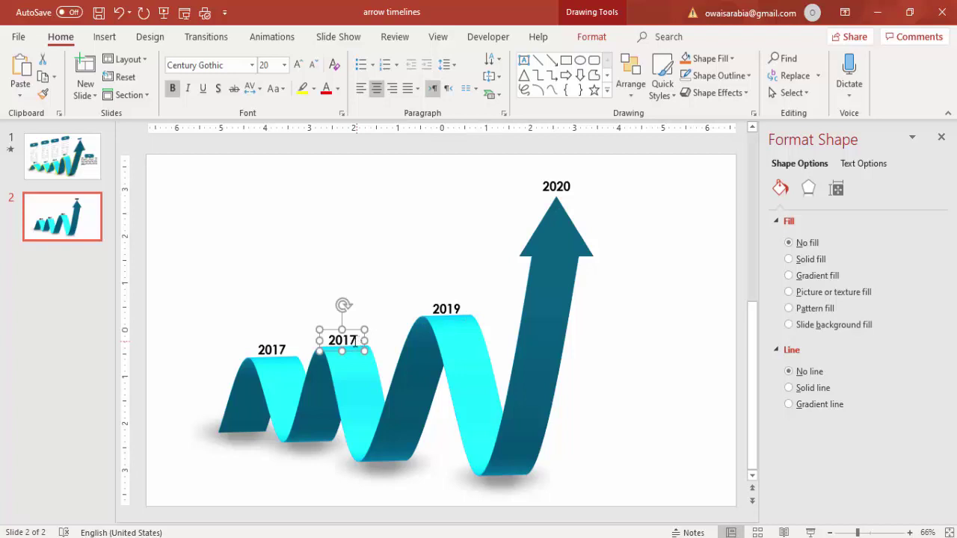
pyautogui.press('BackSpace')
pyautogui.write('8')
pyautogui.click(669, 298)
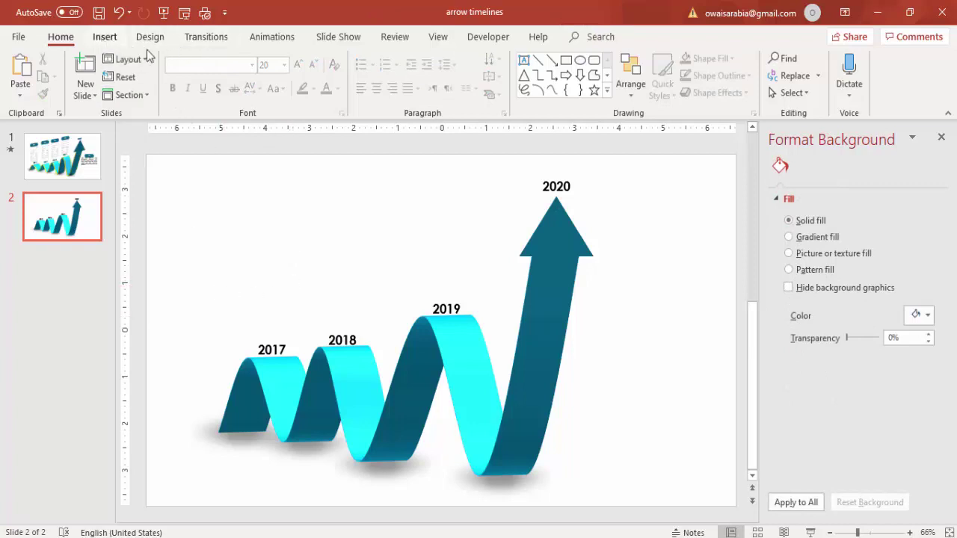
# Add a narrow, centred 'Add your text here' text box in Century Gothic above the 2017 label.
pyautogui.click(103, 37)
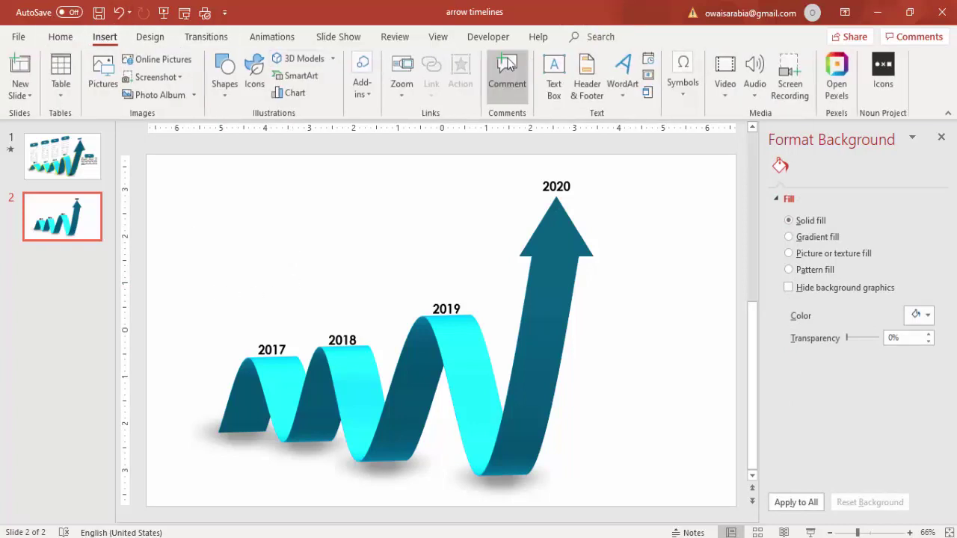
pyautogui.click(554, 75)
pyautogui.moveTo(233, 224); pyautogui.dragTo(331, 336)
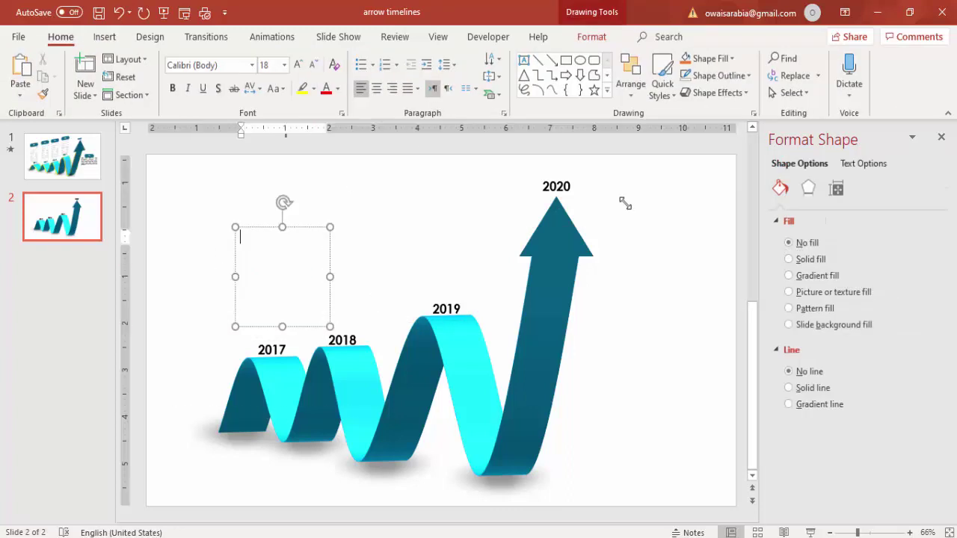
pyautogui.write('Add your text here')
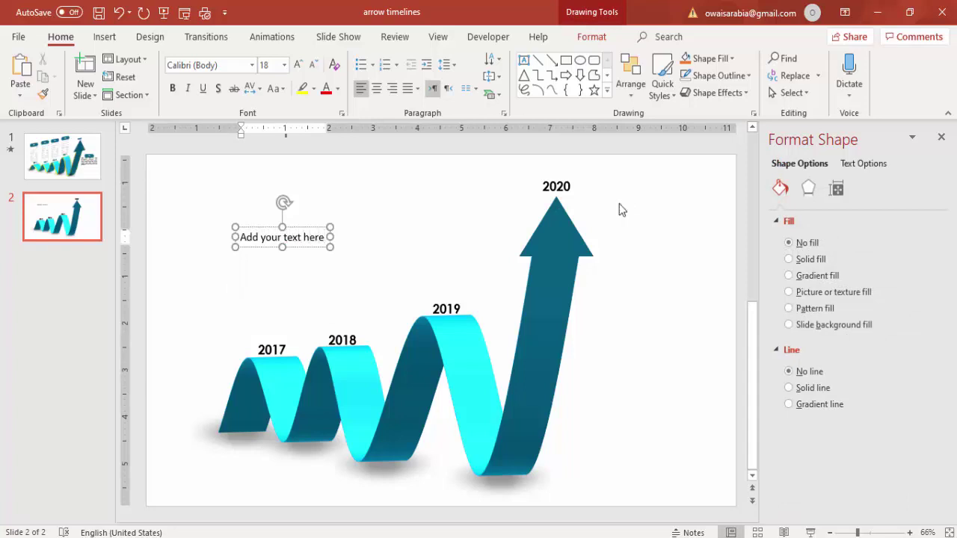
pyautogui.moveTo(234, 237); pyautogui.dragTo(249, 237)
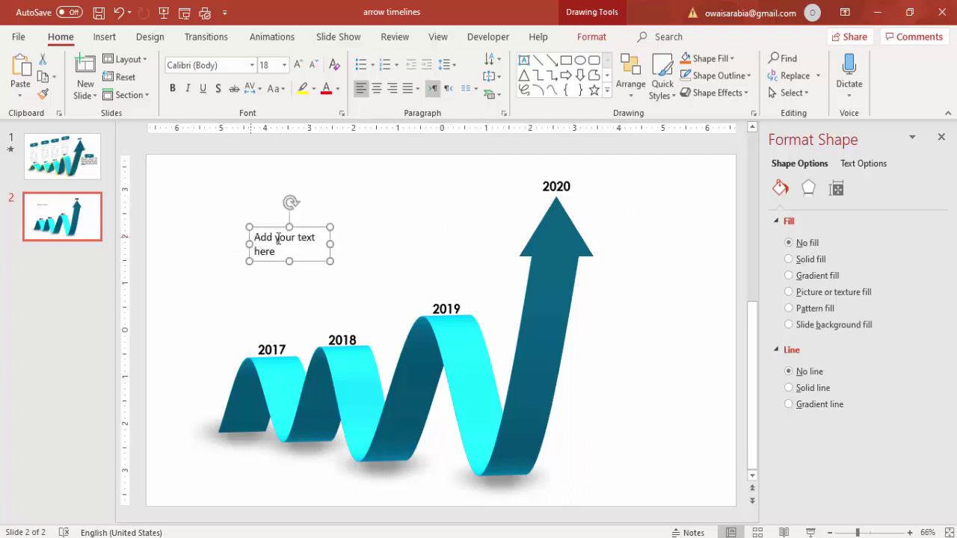
pyautogui.click(377, 89)
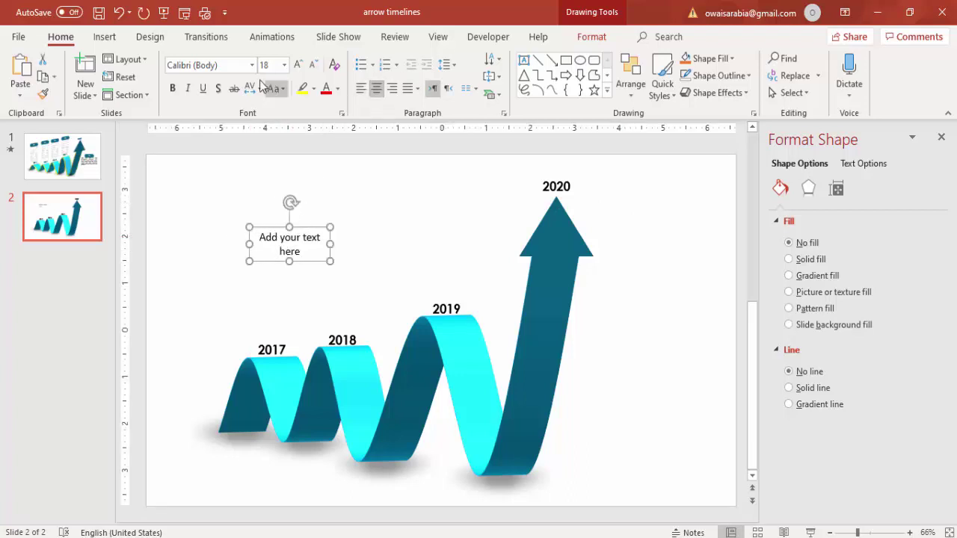
pyautogui.click(224, 65)
pyautogui.write('Century Gothic')
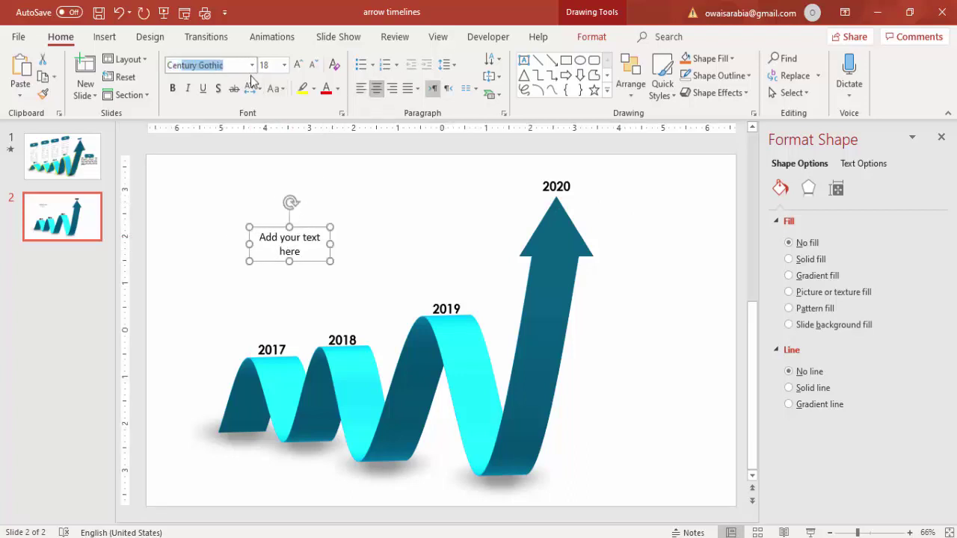
pyautogui.press('Return')
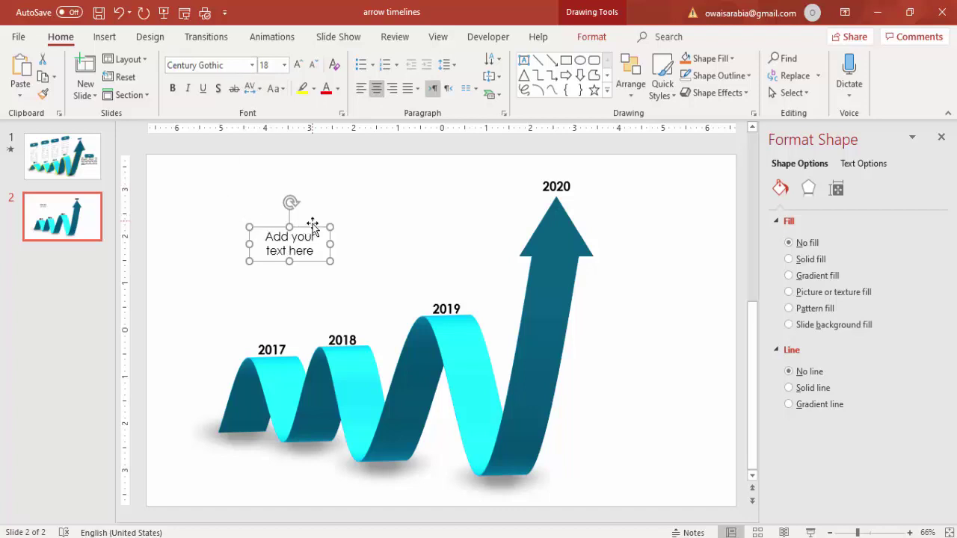
pyautogui.moveTo(314, 227); pyautogui.dragTo(290, 307)
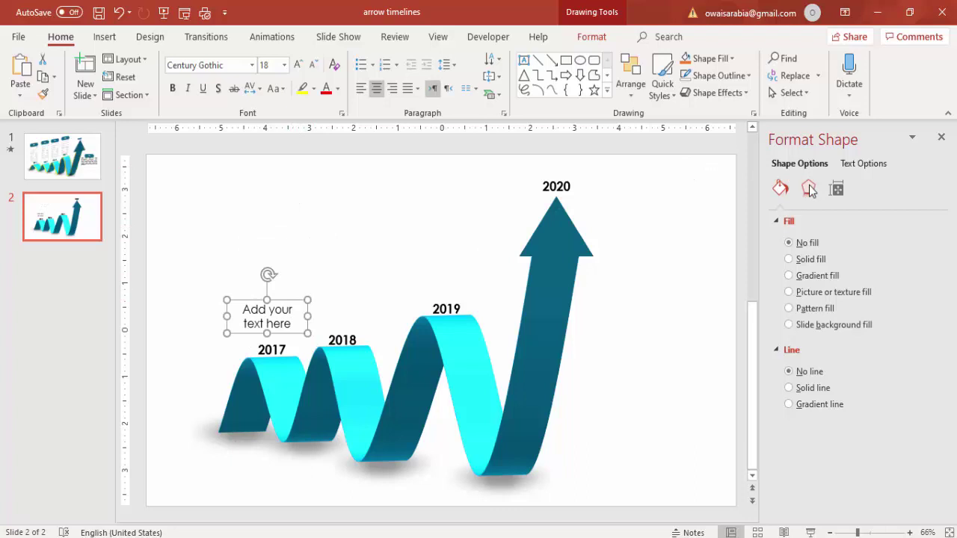
# Tilt the caption with the Off Axis 1: Right 3-D rotation preset.
pyautogui.click(852, 166)
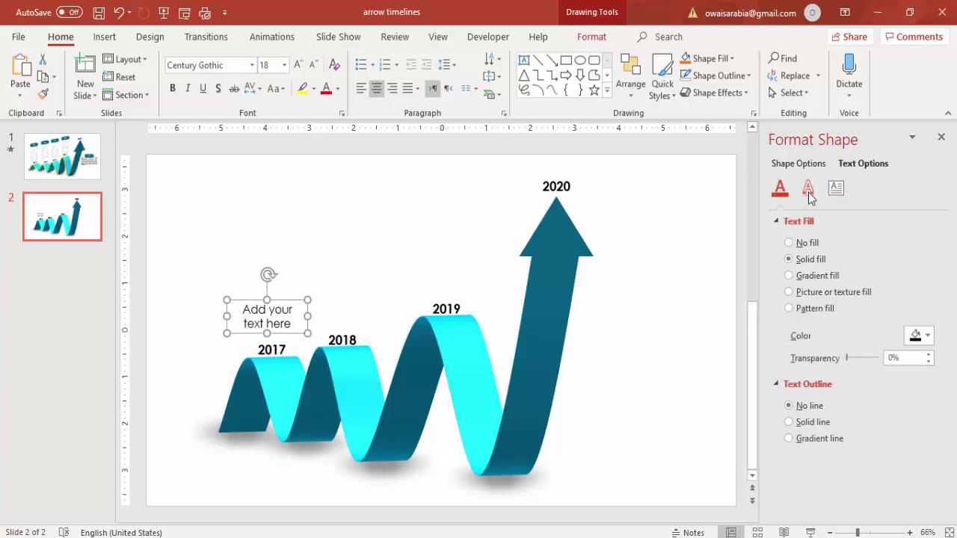
pyautogui.click(808, 190)
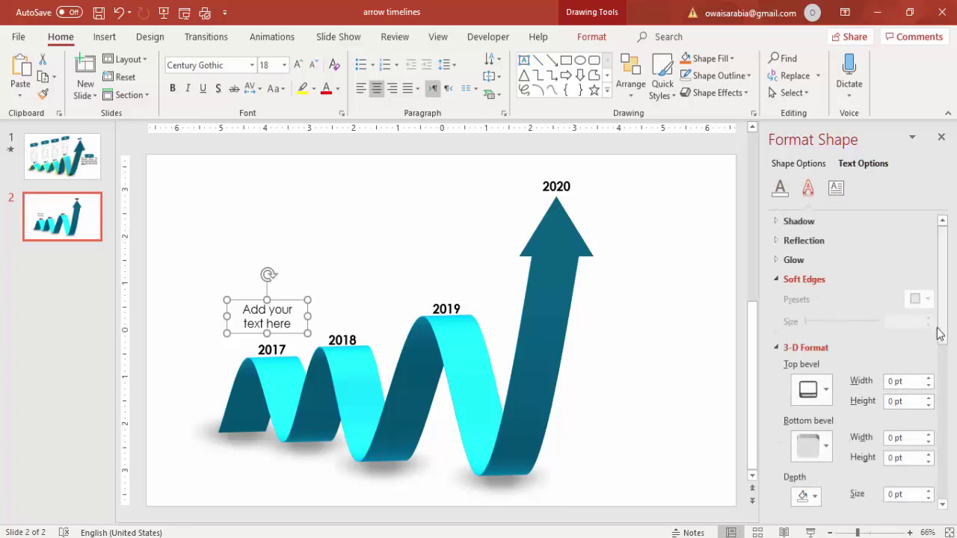
pyautogui.moveTo(944, 336); pyautogui.dragTo(945, 477)
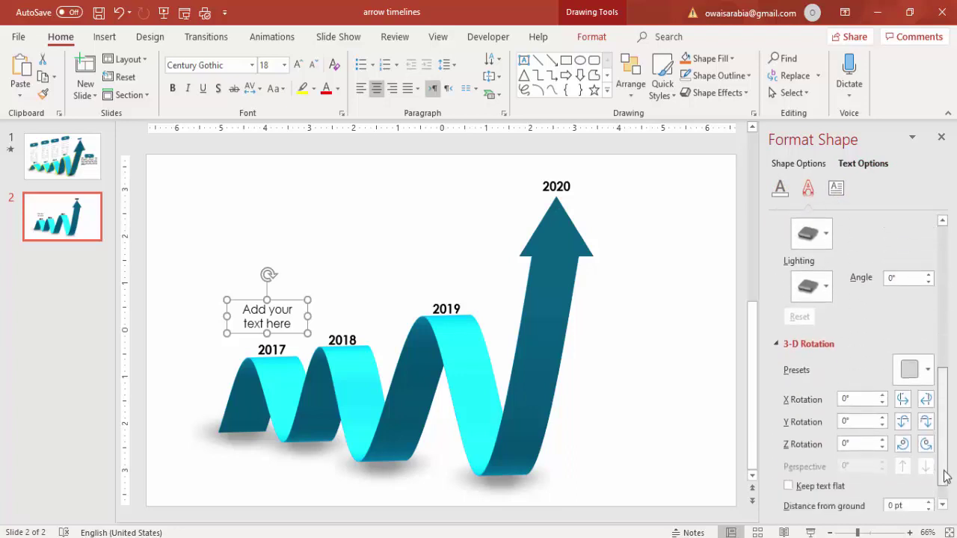
pyautogui.click(927, 374)
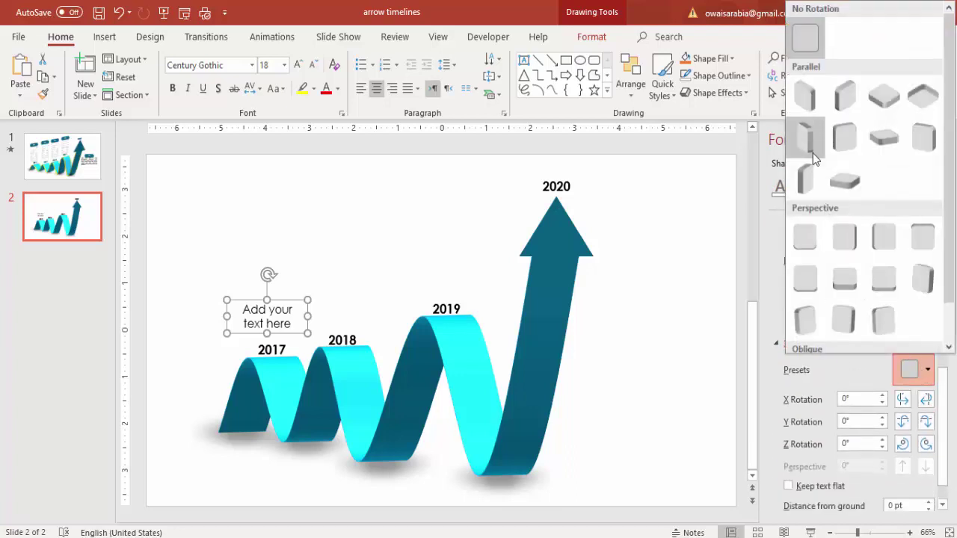
pyautogui.click(855, 144)
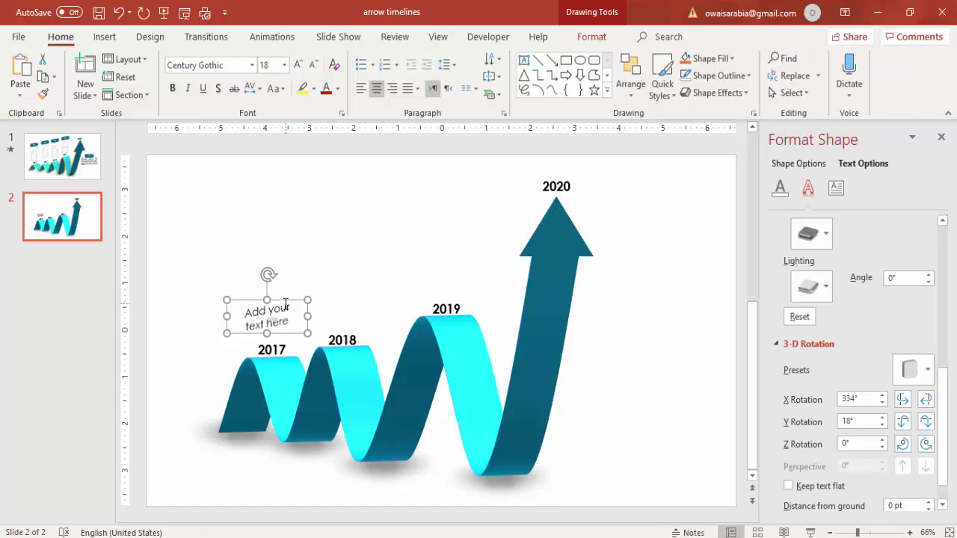
pyautogui.moveTo(282, 305); pyautogui.dragTo(282, 312)
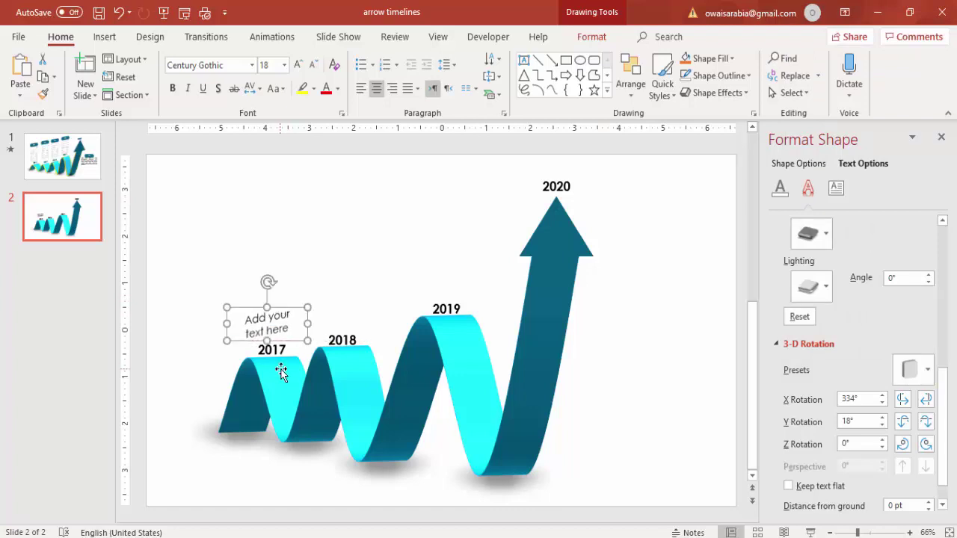
# Give the 2017 label the same Off Axis 1: Right 3-D rotation.
pyautogui.click(286, 351)
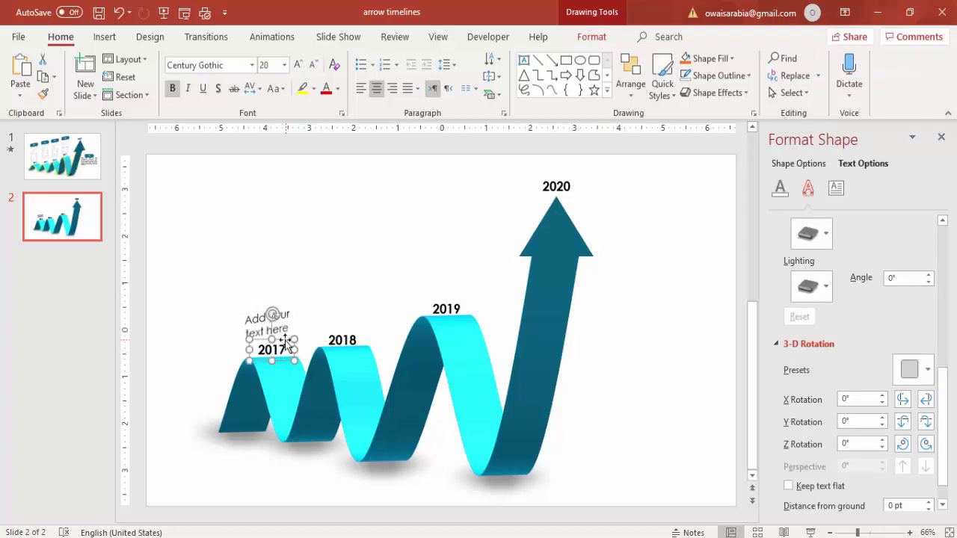
pyautogui.click(909, 370)
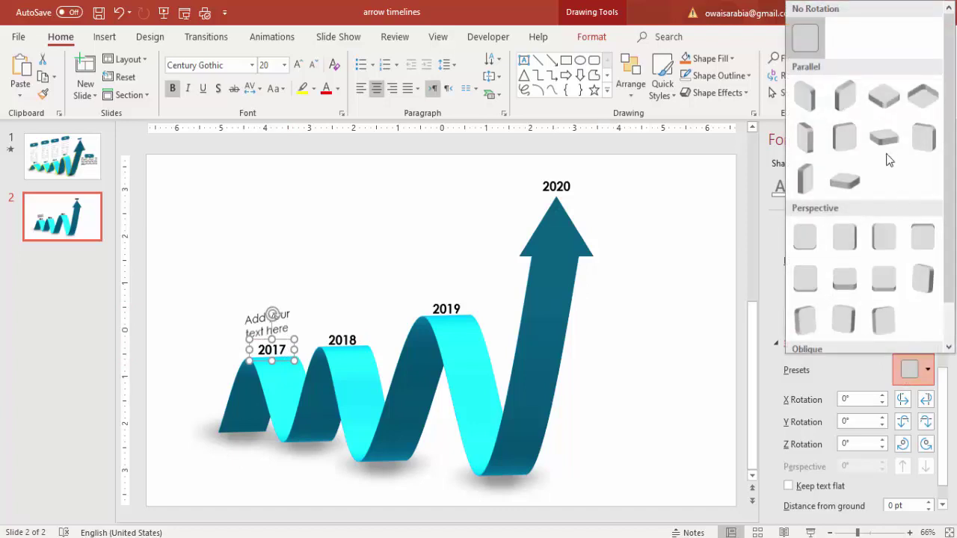
pyautogui.click(850, 140)
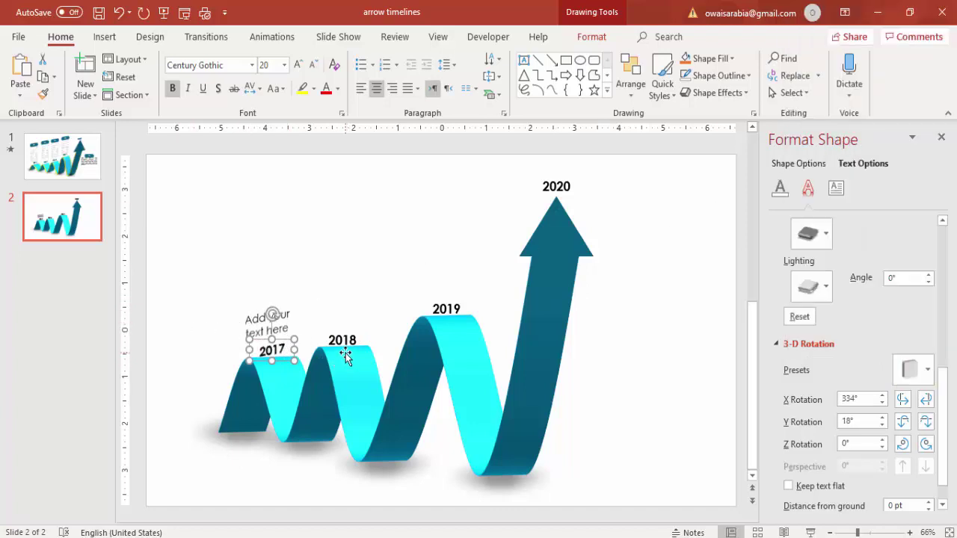
pyautogui.click(291, 316)
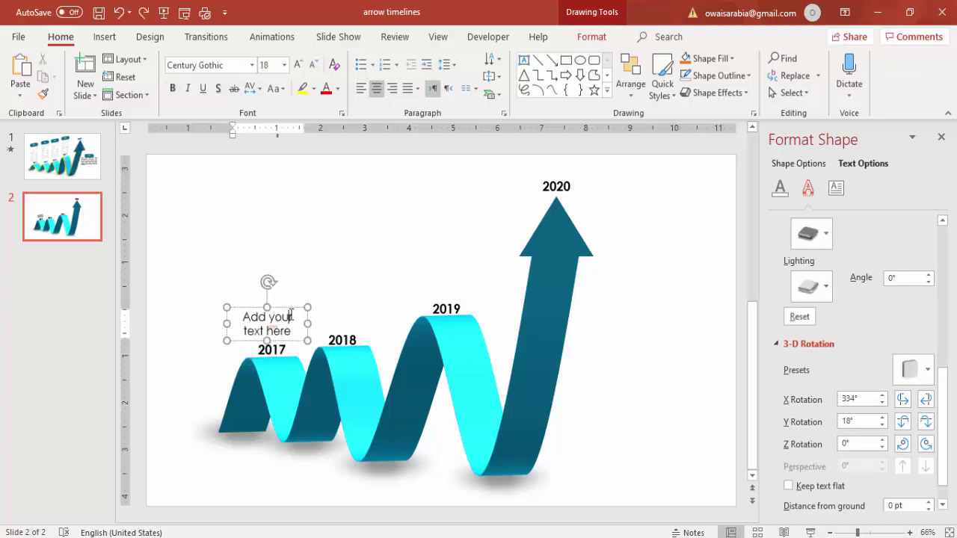
pyautogui.press('Escape')
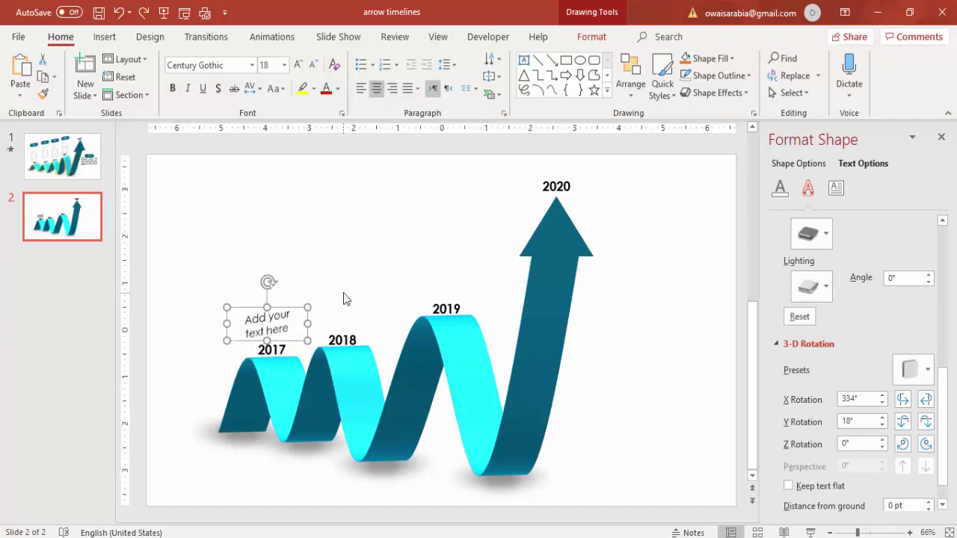
pyautogui.click(313, 277)
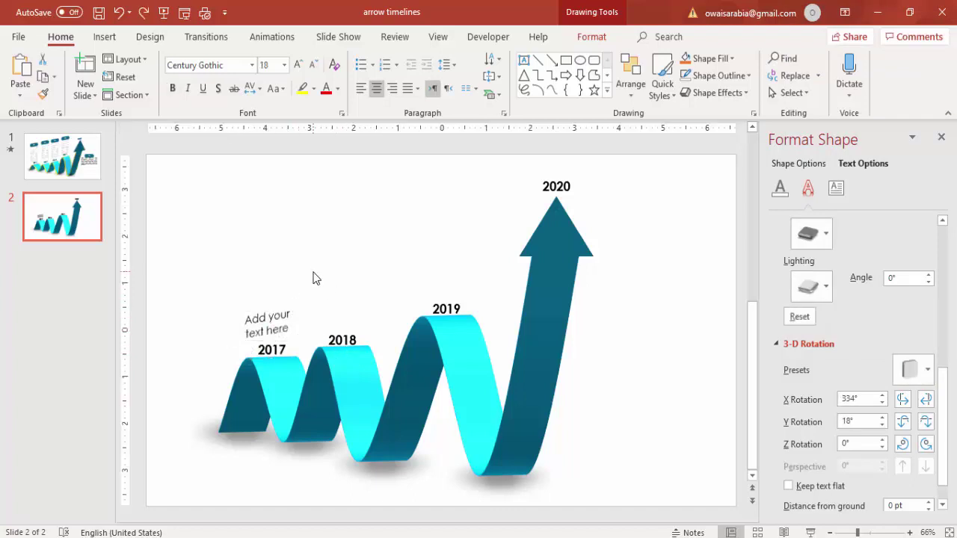
# Draw a rounded rectangle reading 'Title' above the caption.
pyautogui.click(103, 37)
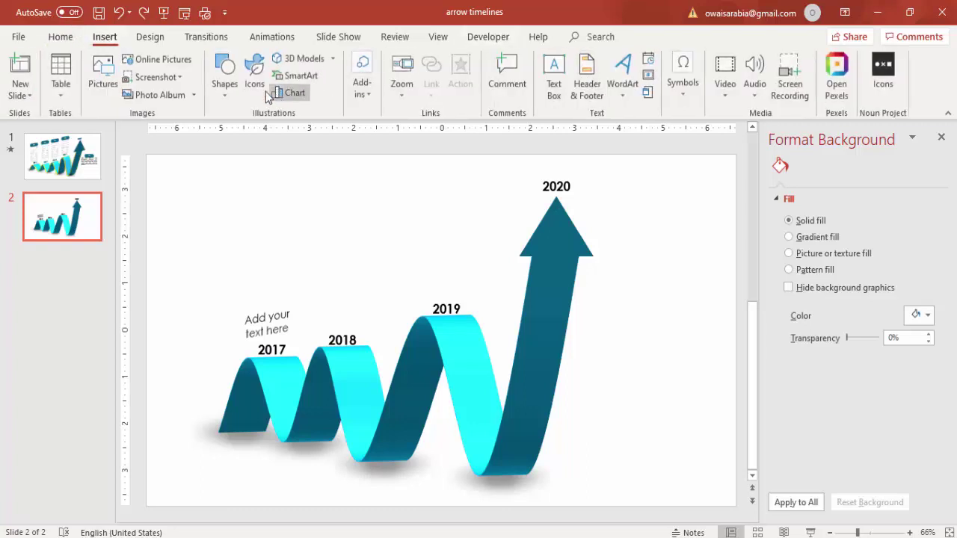
pyautogui.click(232, 95)
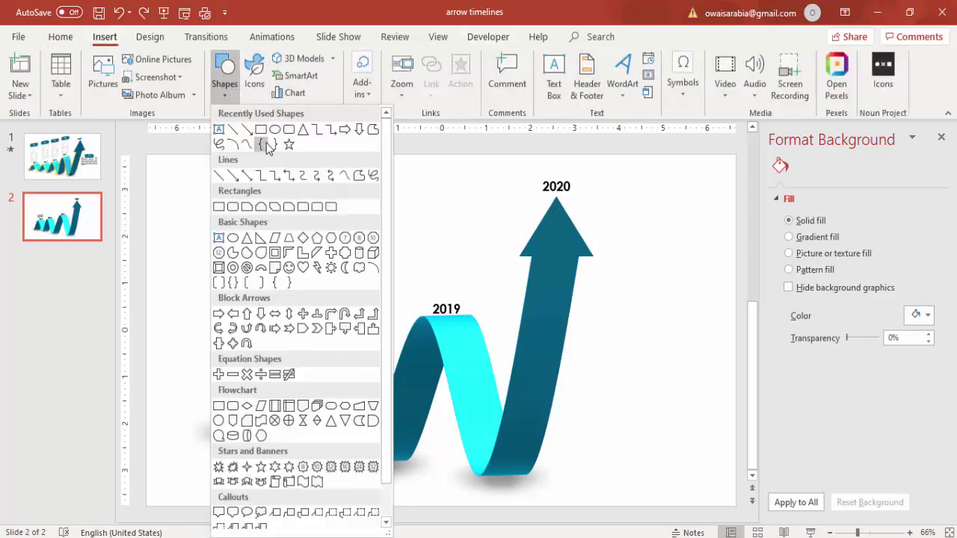
pyautogui.click(232, 208)
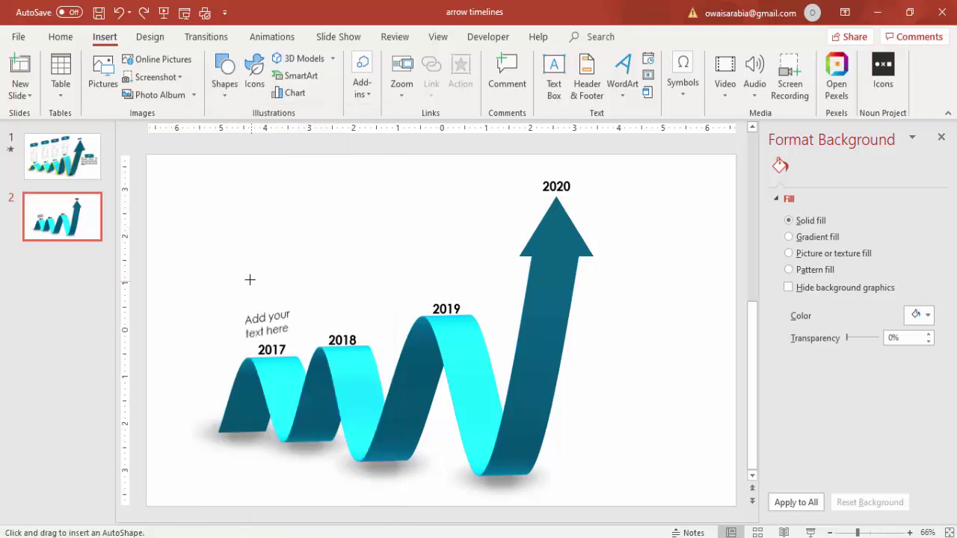
pyautogui.moveTo(240, 280)
pyautogui.mouseDown()
pyautogui.moveTo(294, 312)
pyautogui.moveTo(308, 307)
pyautogui.mouseUp()
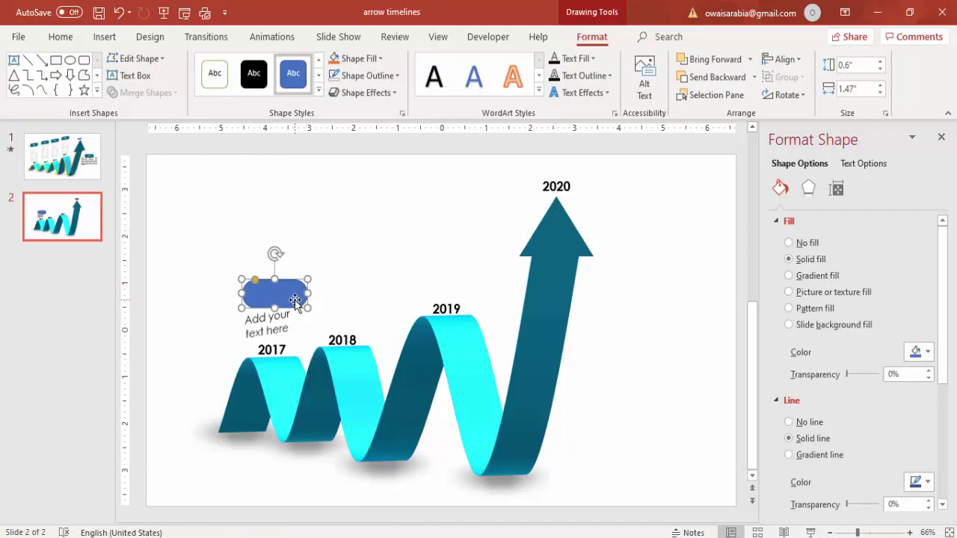
pyautogui.write('Title')
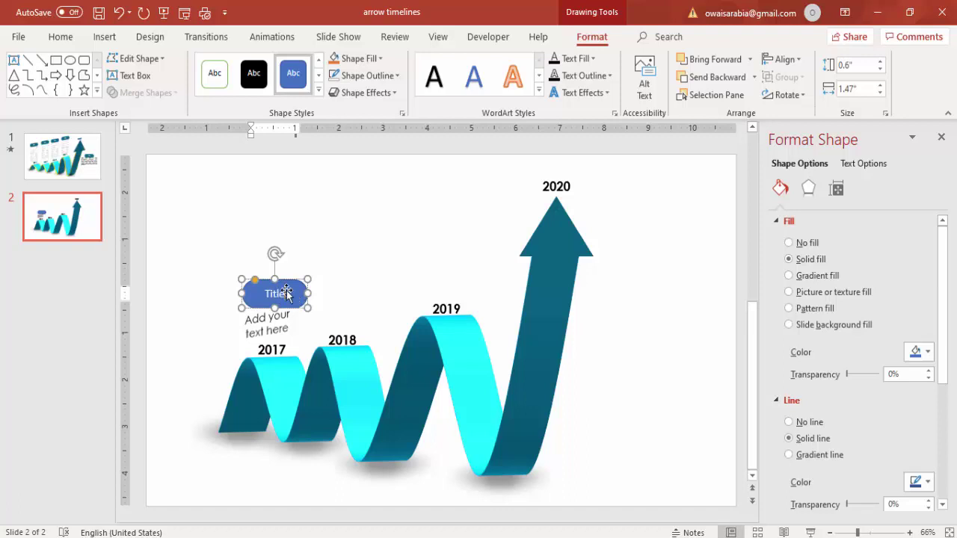
pyautogui.press('Escape')
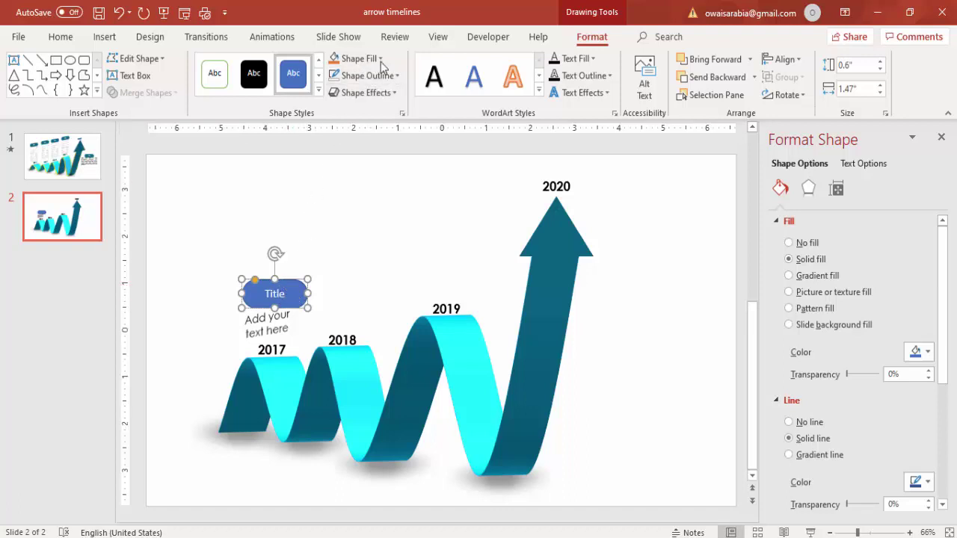
# Fill the Title shape with teal, shrink it slightly, and shift it a little left.
pyautogui.click(357, 58)
pyautogui.click(345, 204)
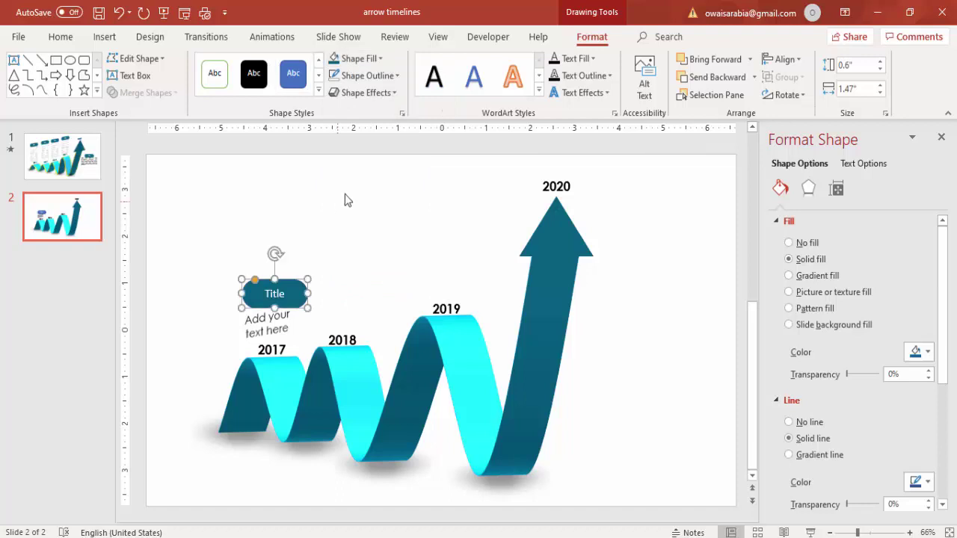
pyautogui.moveTo(240, 307); pyautogui.dragTo(249, 302)
pyautogui.moveTo(298, 280); pyautogui.dragTo(285, 282)
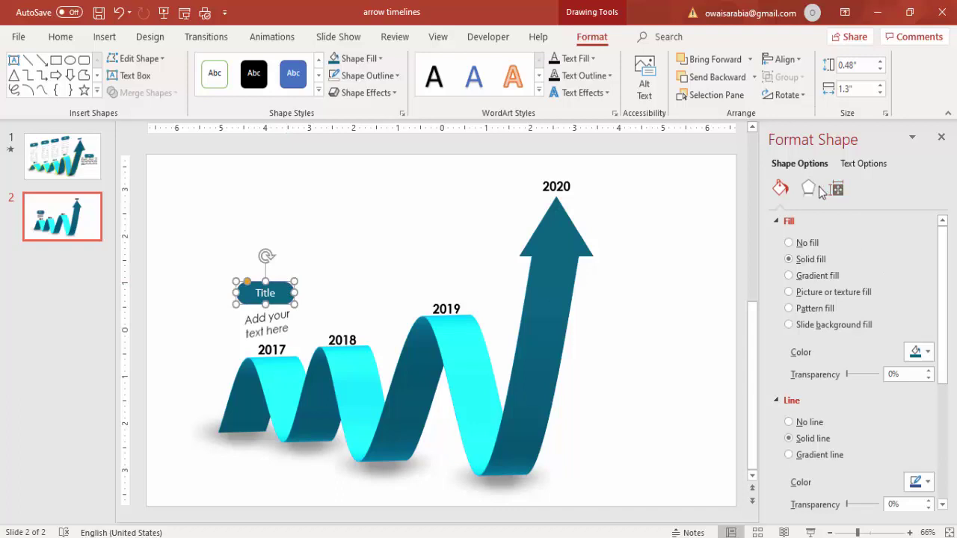
# Tilt the Title shape with a Parallel 3-D rotation preset and nudge it down slightly.
pyautogui.click(807, 189)
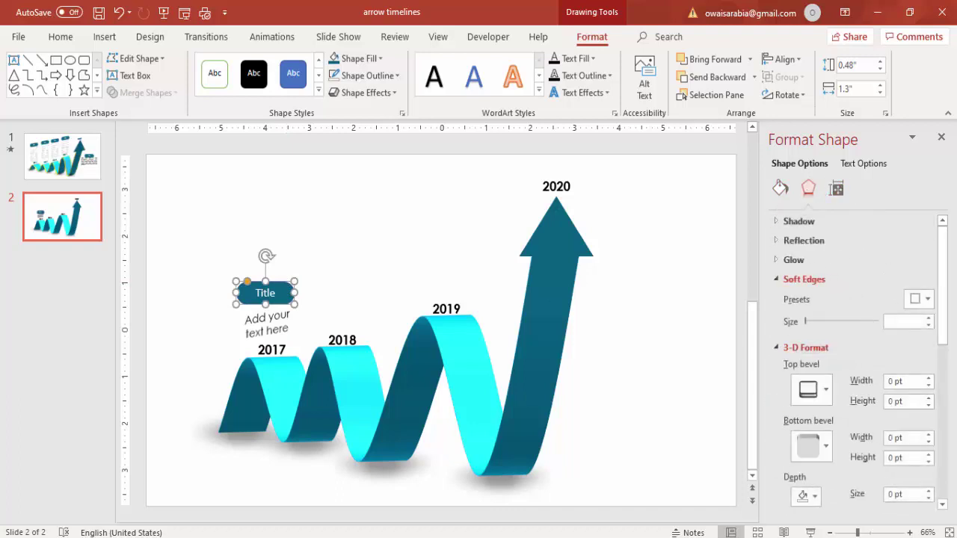
pyautogui.moveTo(942, 289); pyautogui.dragTo(943, 430)
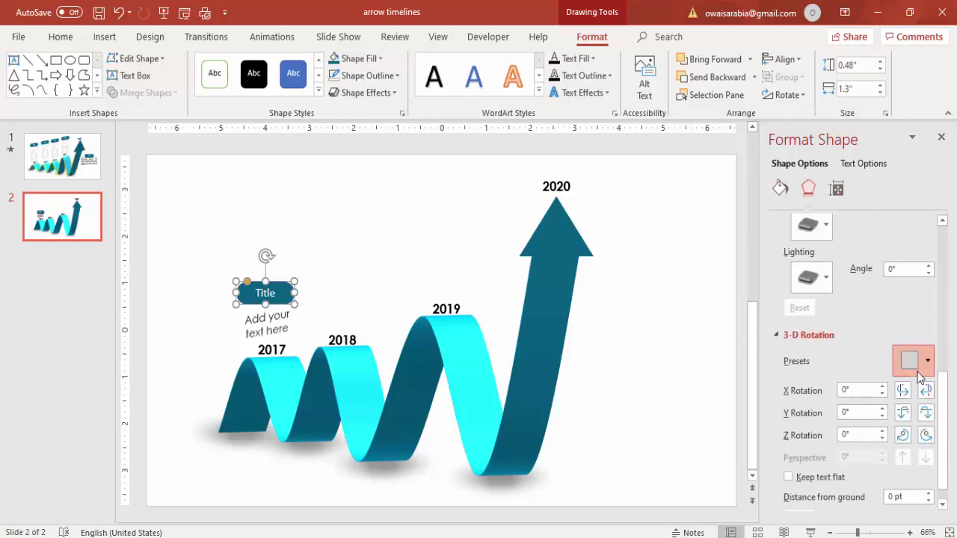
pyautogui.click(919, 377)
pyautogui.click(841, 151)
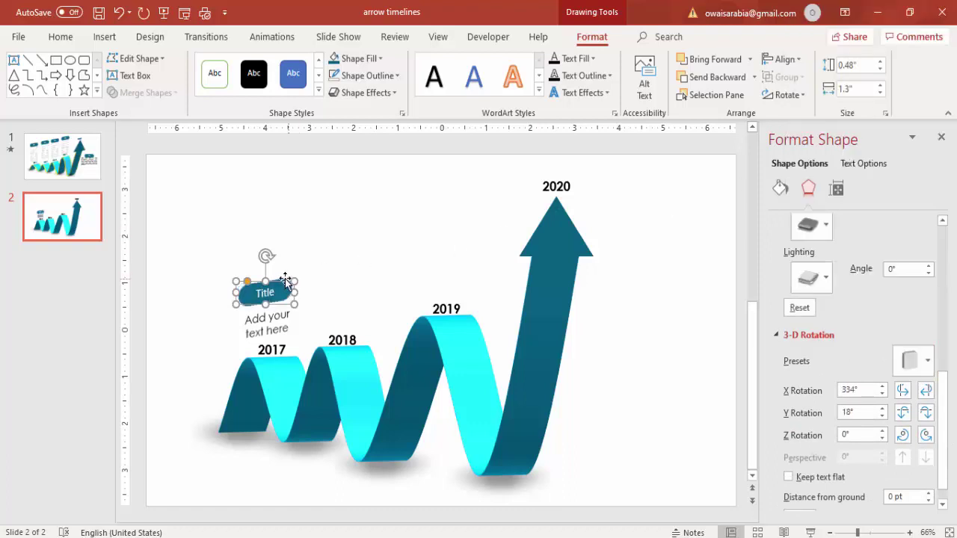
pyautogui.moveTo(283, 284); pyautogui.dragTo(284, 294)
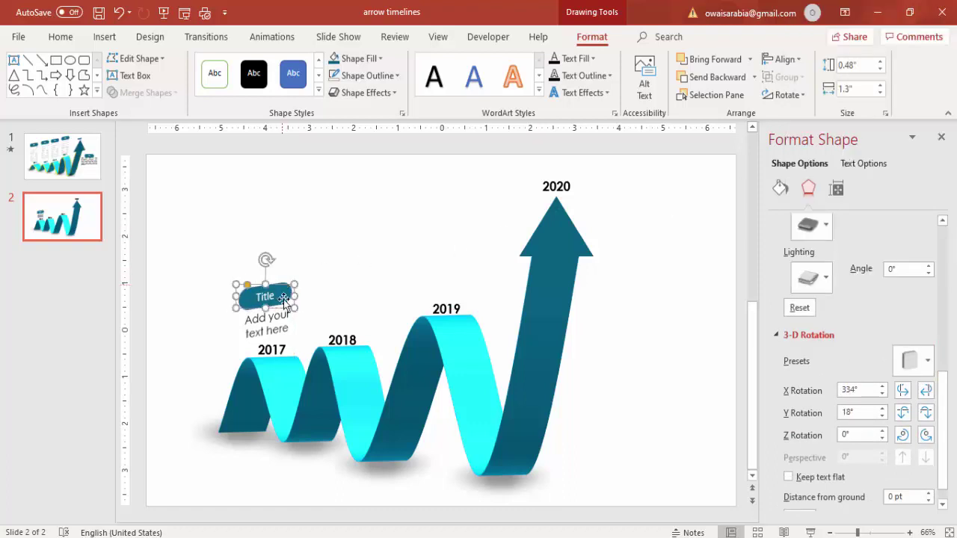
# Group the Title shape with its caption and copy the callout above 2018.
pyautogui.keyDown('shift'); pyautogui.click(275, 331); pyautogui.keyUp('shift')
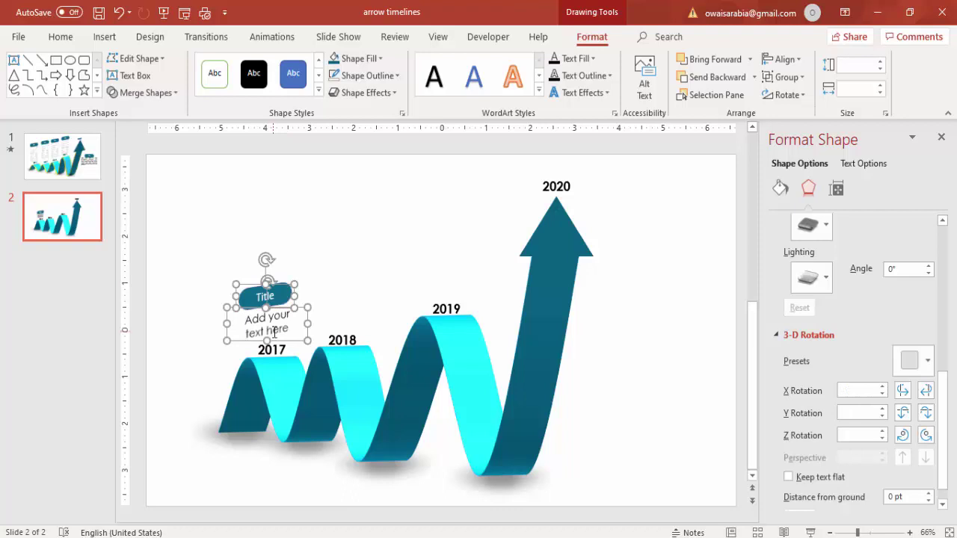
pyautogui.hotkey('ctrl', 'g')
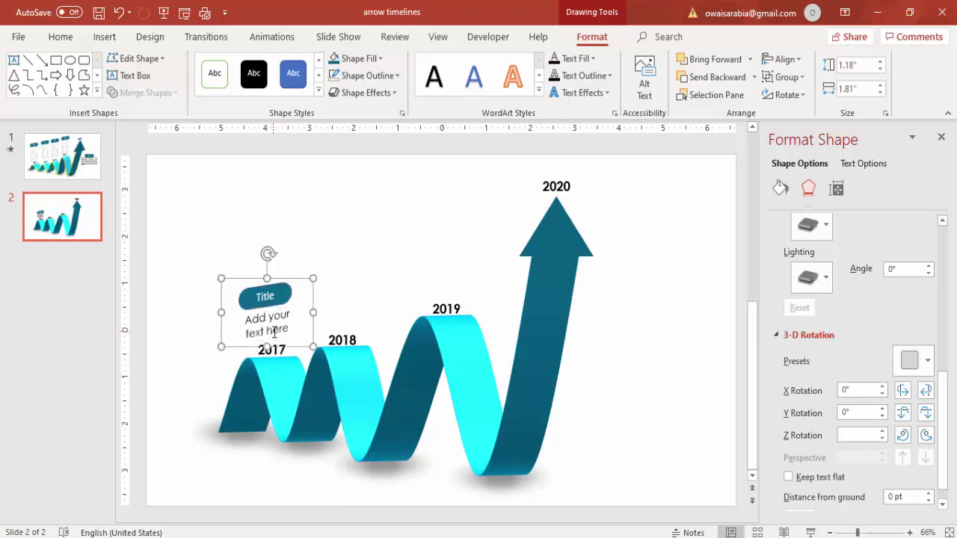
pyautogui.moveTo(289, 276); pyautogui.dragTo(365, 258)
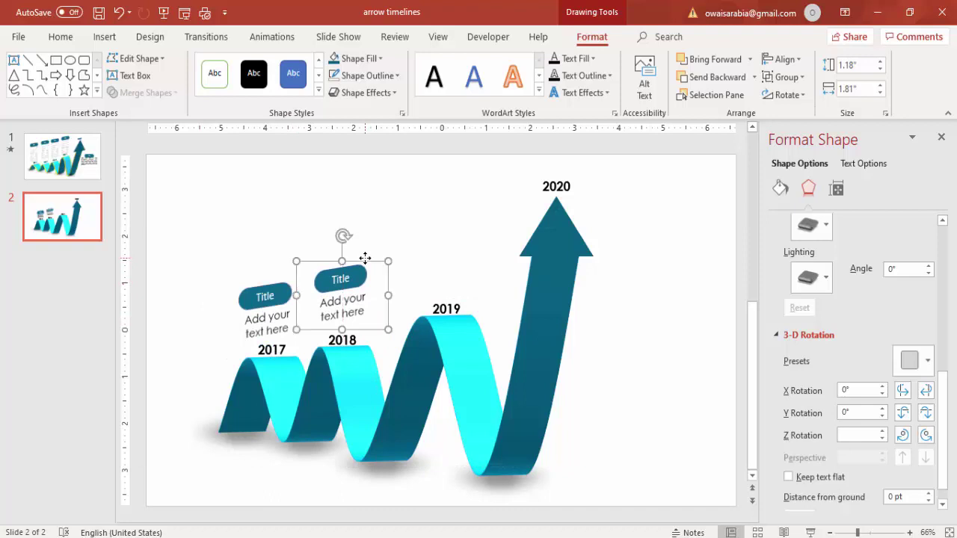
# Repeat the callout copy above 2019, and add an unrotated copy right of the 2020 arrow.
pyautogui.hotkey('ctrl', 'd')
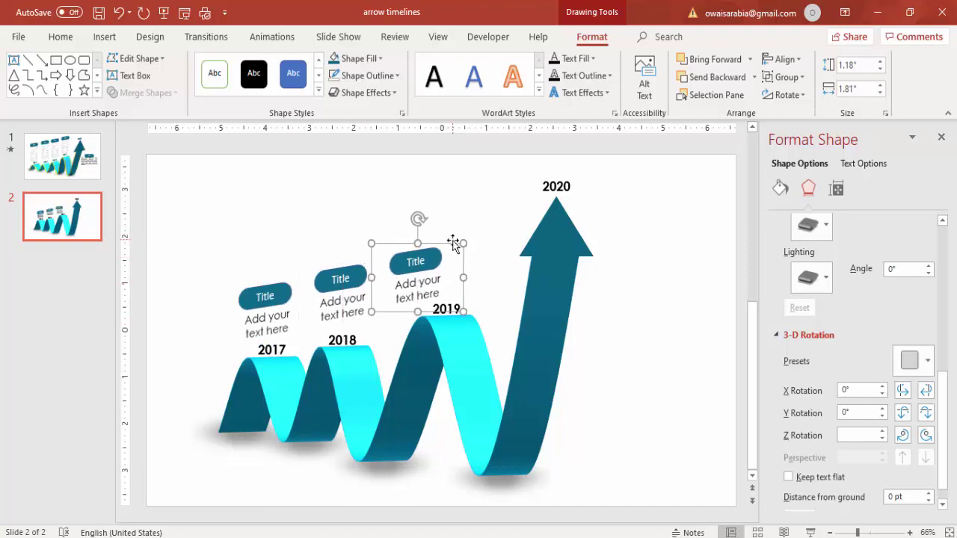
pyautogui.moveTo(444, 244); pyautogui.dragTo(624, 259)
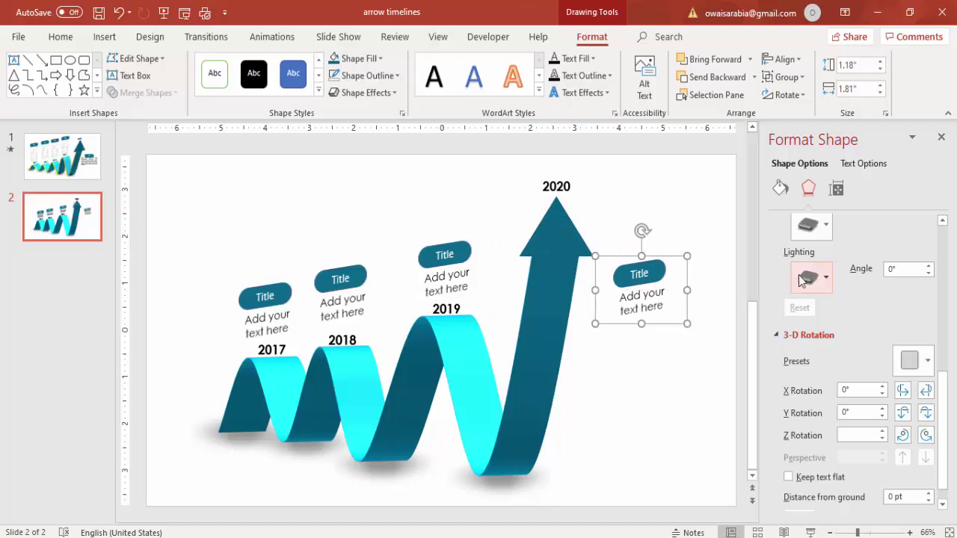
pyautogui.click(914, 361)
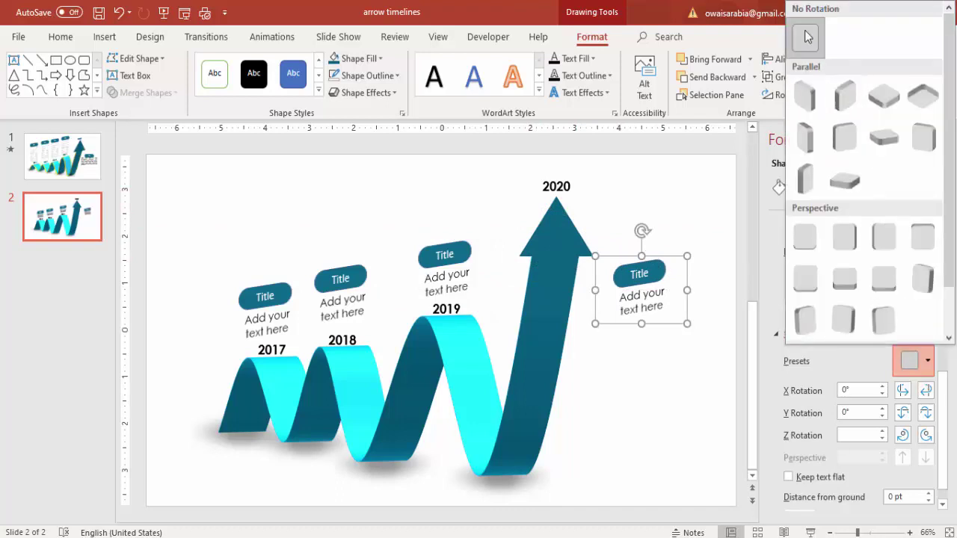
pyautogui.click(805, 37)
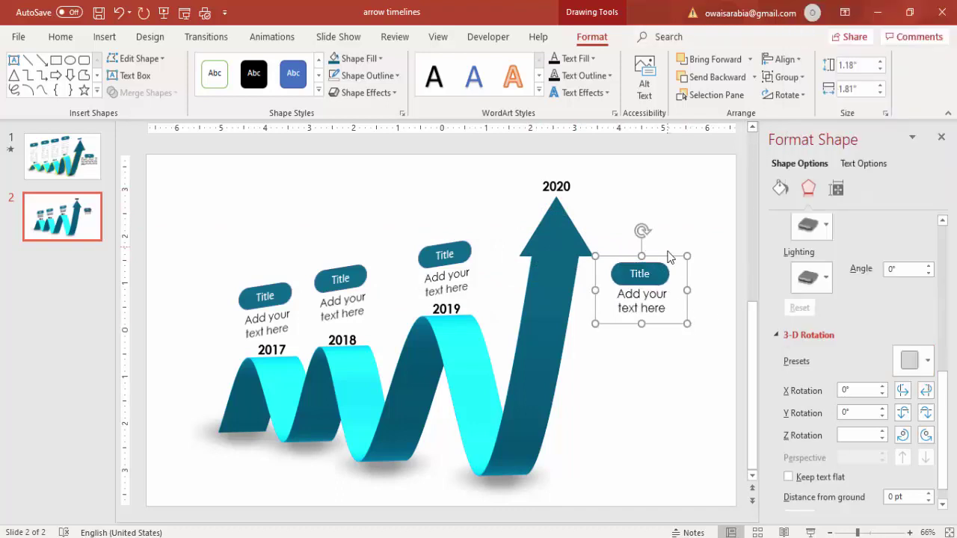
pyautogui.moveTo(671, 257)
pyautogui.mouseDown()
pyautogui.moveTo(681, 257)
pyautogui.moveTo(679, 267)
pyautogui.mouseUp()
pyautogui.click(657, 187)
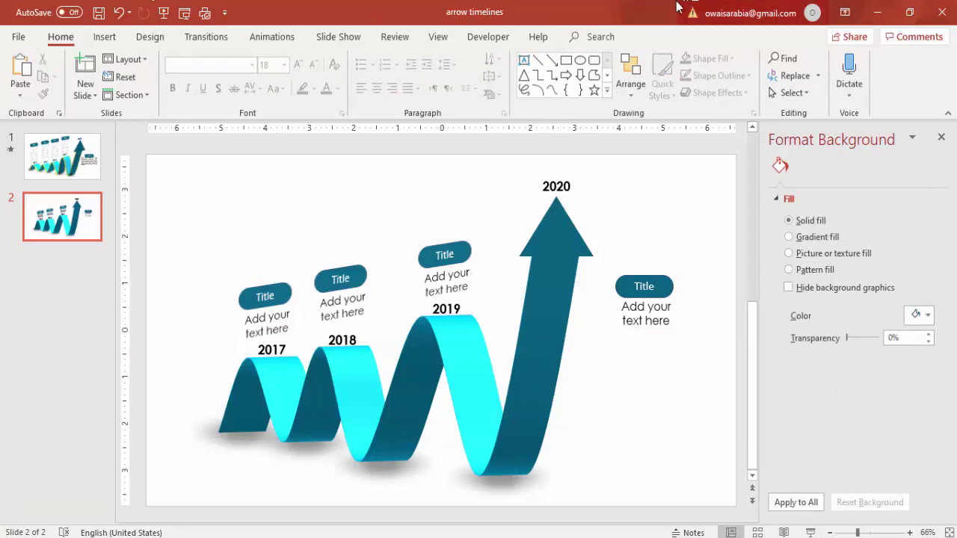
# Copy the ribbon, give the copy 9.5 pt 3-D depth and a gold outline, and lay it along the ribbon's edge.
pyautogui.click(514, 404)
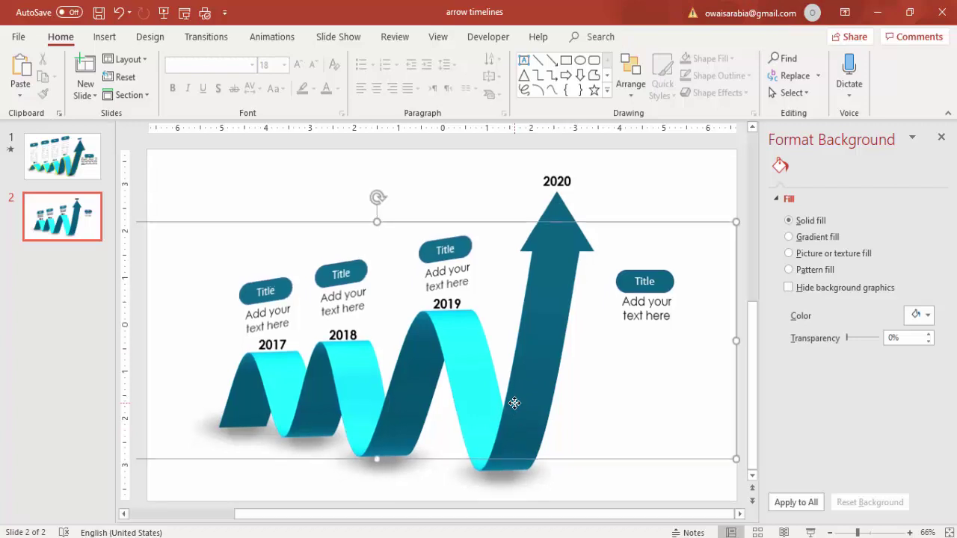
pyautogui.moveTo(521, 404); pyautogui.dragTo(444, 430)
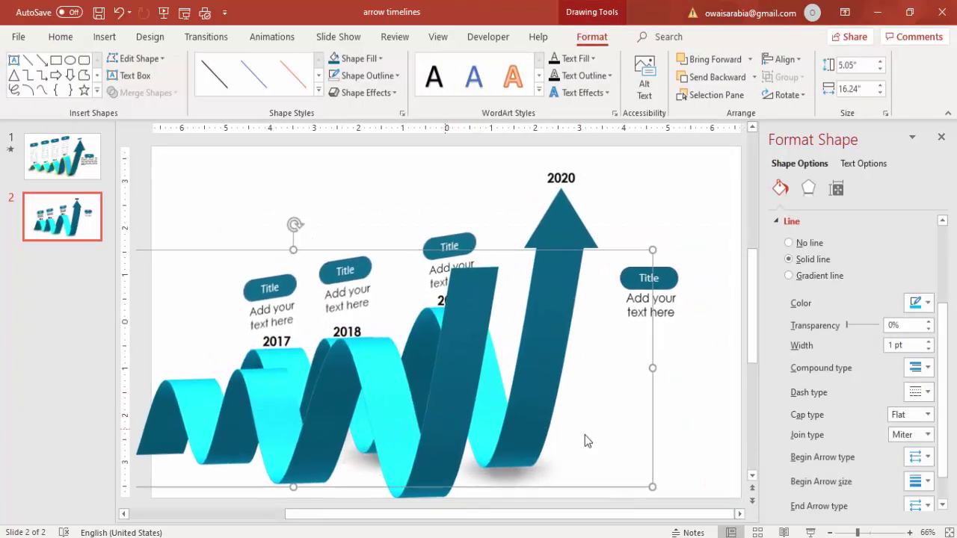
pyautogui.click(808, 190)
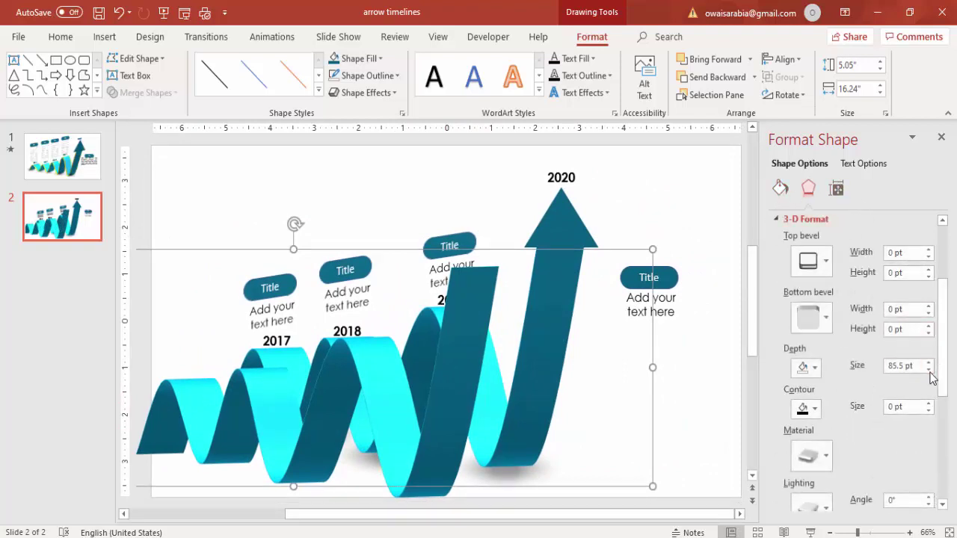
pyautogui.moveTo(928, 369); pyautogui.dragTo(930, 372)
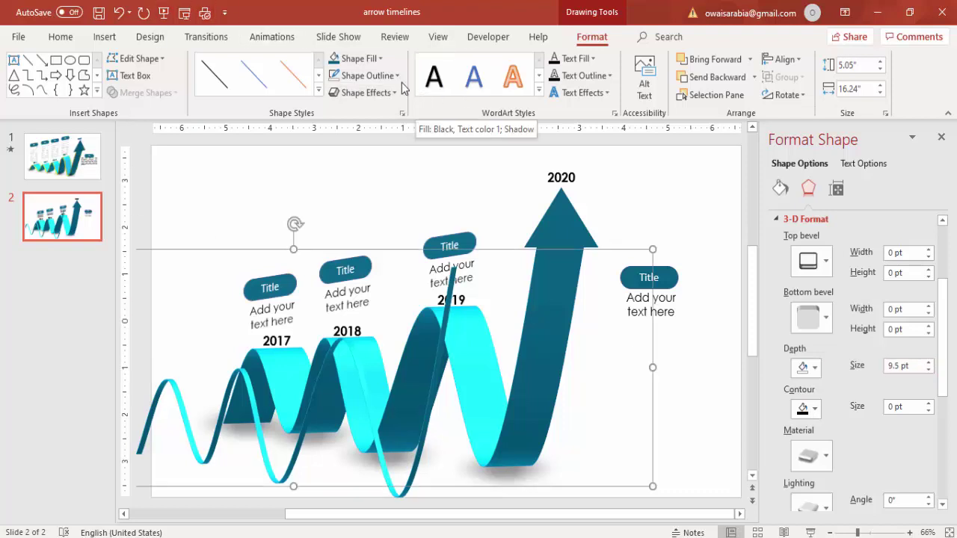
pyautogui.click(368, 75)
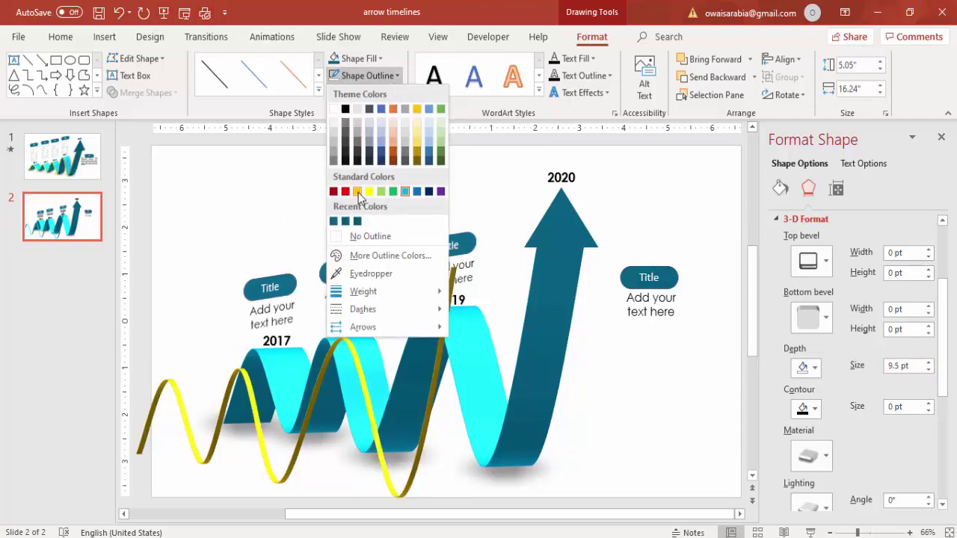
pyautogui.click(358, 192)
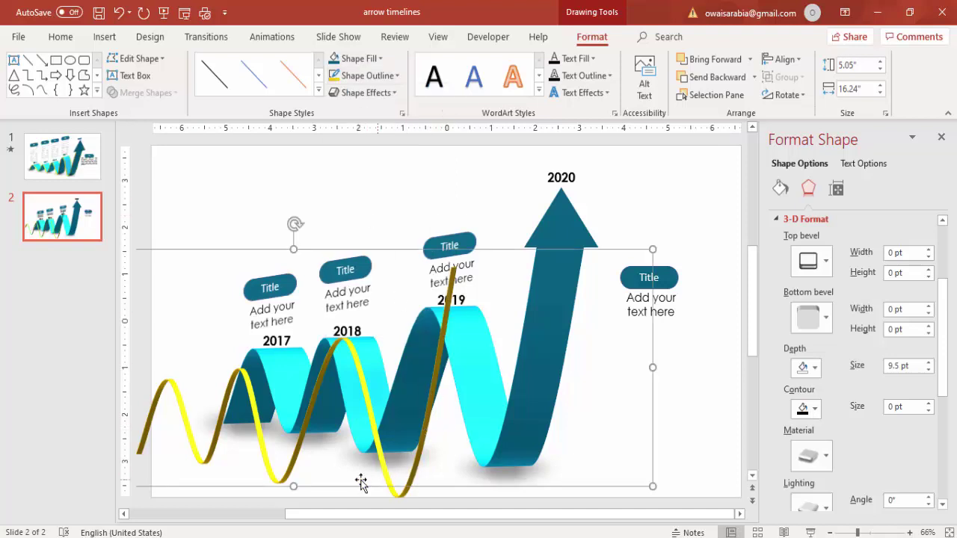
pyautogui.moveTo(317, 487); pyautogui.dragTo(402, 458)
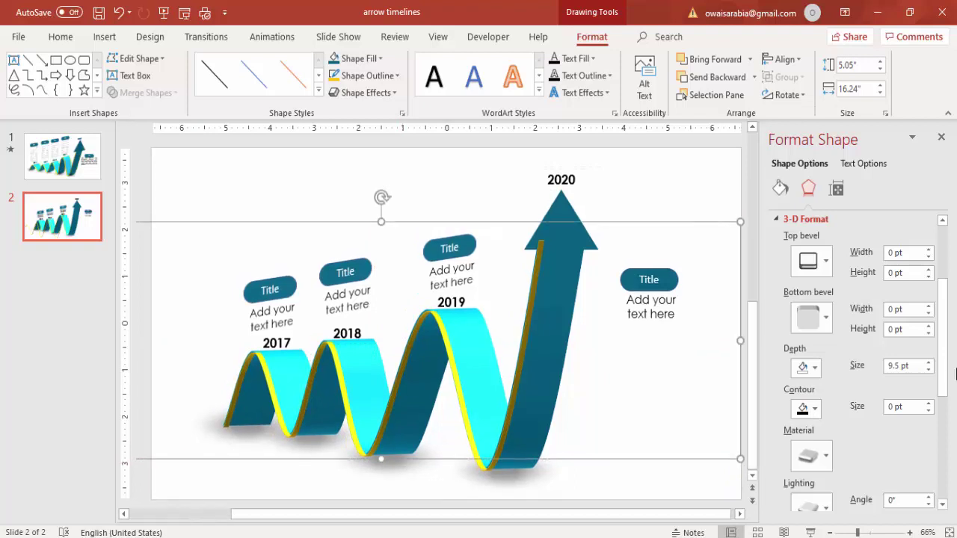
# Undo the last change and bring the 2020 arrowhead triangle to the front.
pyautogui.hotkey('ctrl', 'z')
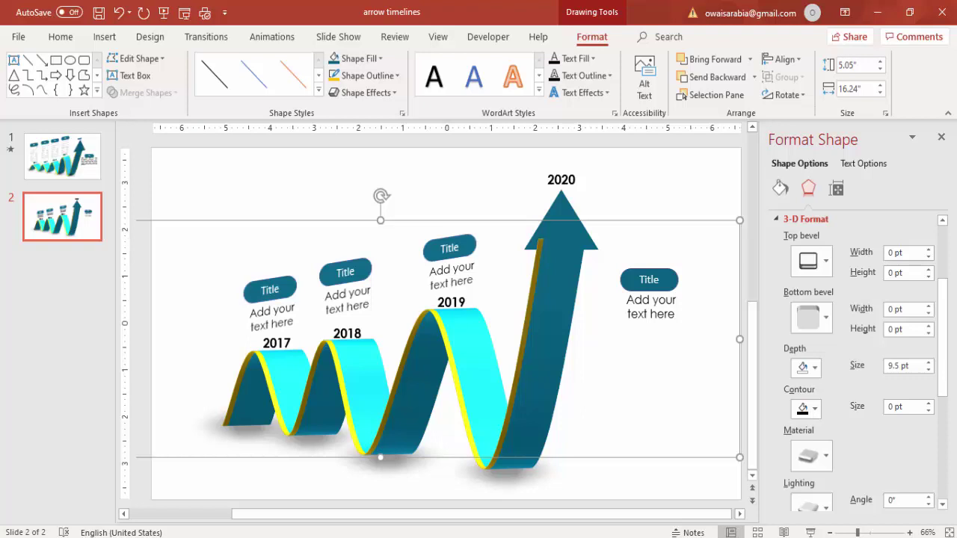
pyautogui.click(561, 215)
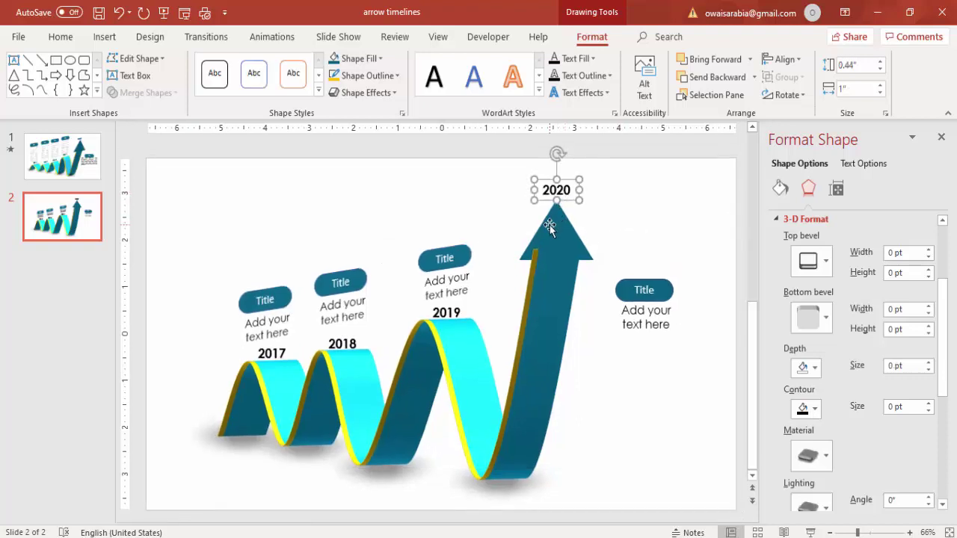
pyautogui.click(750, 60)
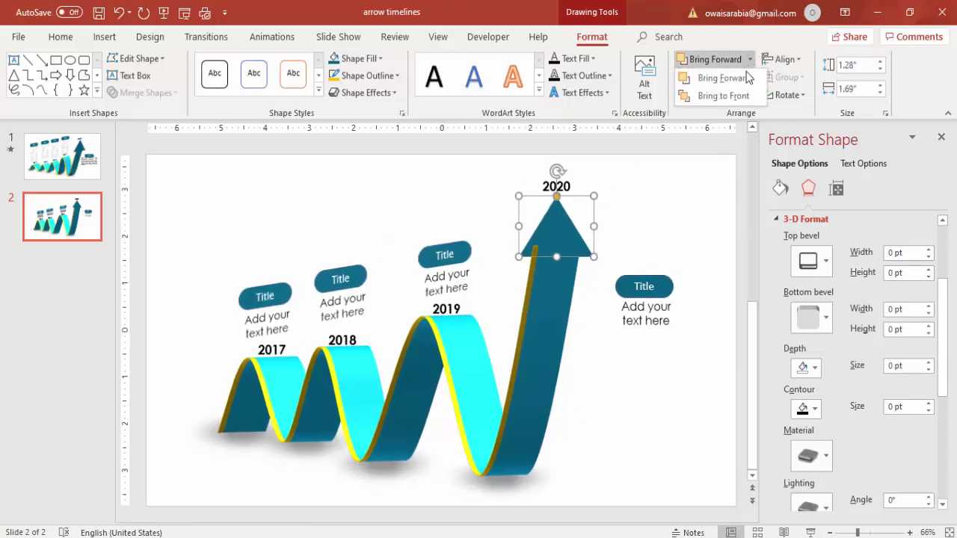
pyautogui.click(737, 94)
pyautogui.click(716, 187)
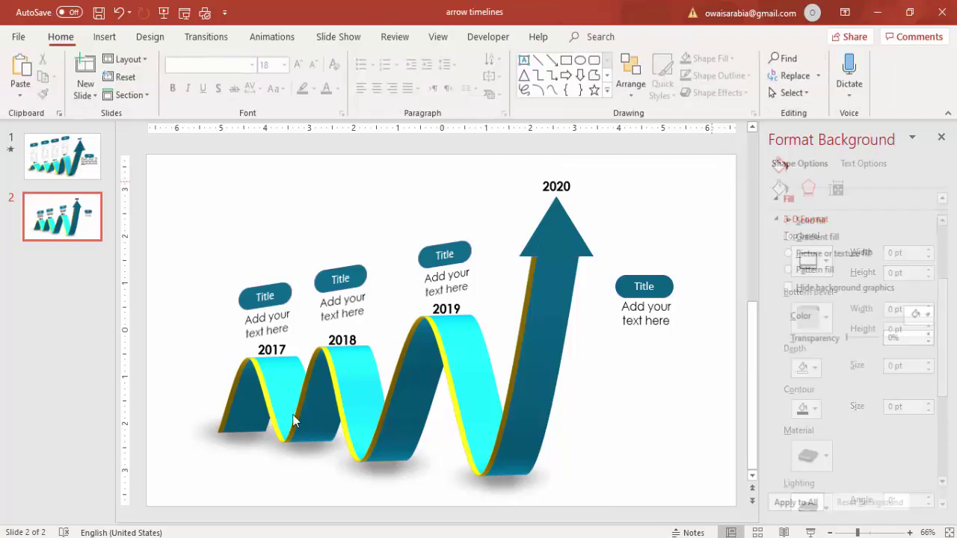